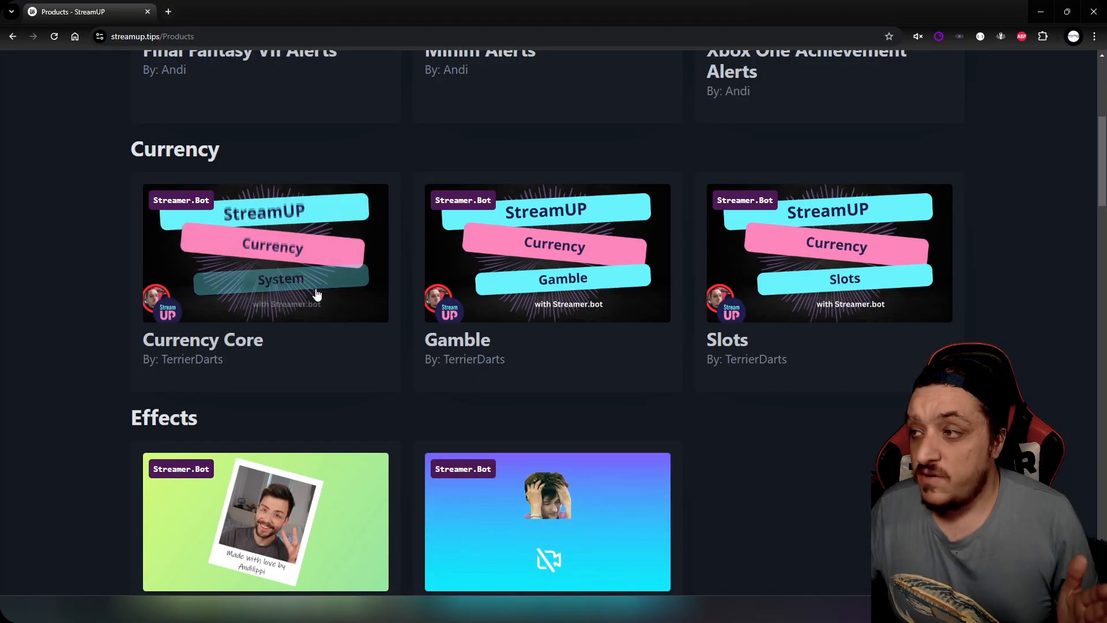
Find the Currency Core product in the Currency section of the StreamUP products and open its page.
{"action": "scroll", "coordinate": [448, 371], "scroll_direction": "up", "scroll_amount": 6}
{"action": "scroll", "coordinate": [460, 255], "scroll_direction": "down", "scroll_amount": 4}
{"action": "scroll", "coordinate": [283, 247], "scroll_direction": "down", "scroll_amount": 5}
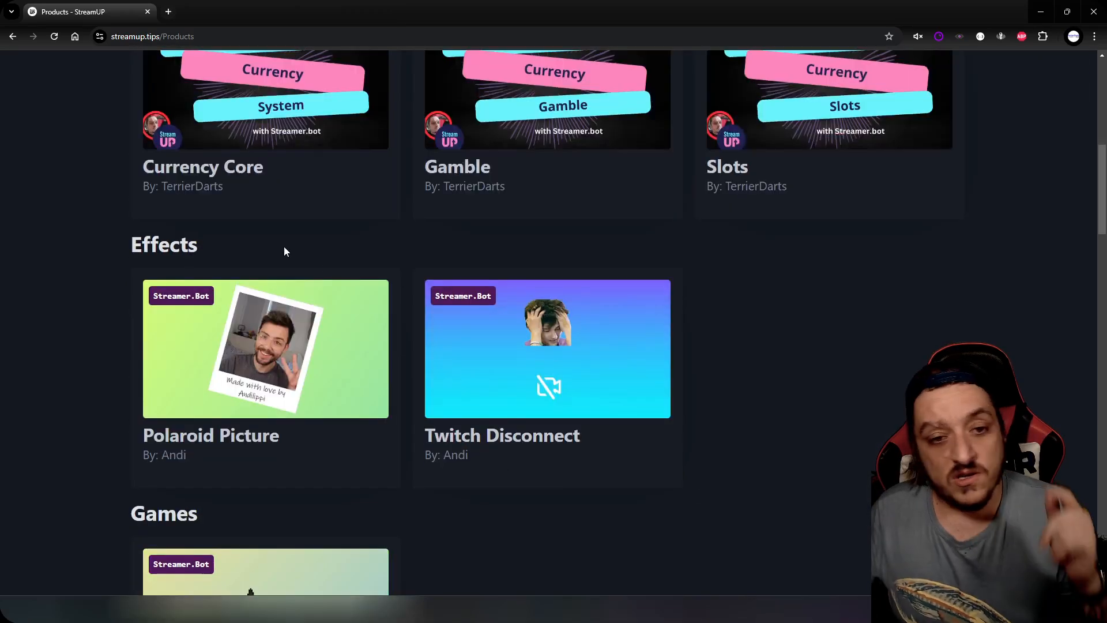
{"action": "scroll", "coordinate": [284, 247], "scroll_direction": "up", "scroll_amount": 2}
{"action": "left_click", "coordinate": [276, 187]}
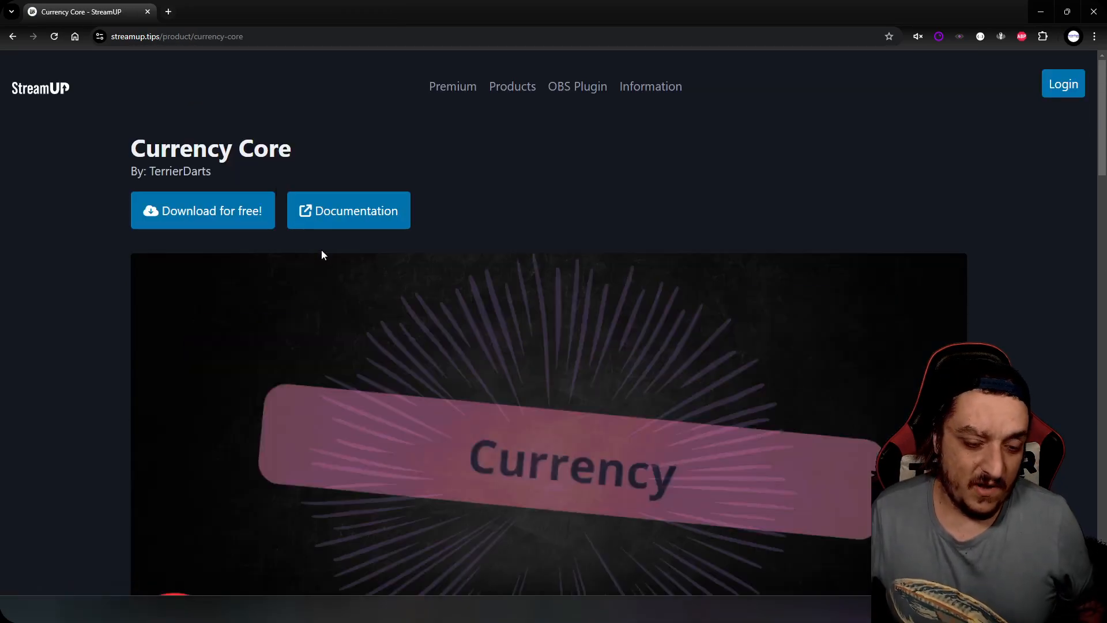
Look through the Currency Core product description and its supported triggers, then switch from the browser to Streamer.bot.
{"action": "scroll", "coordinate": [335, 277], "scroll_direction": "down", "scroll_amount": 15}
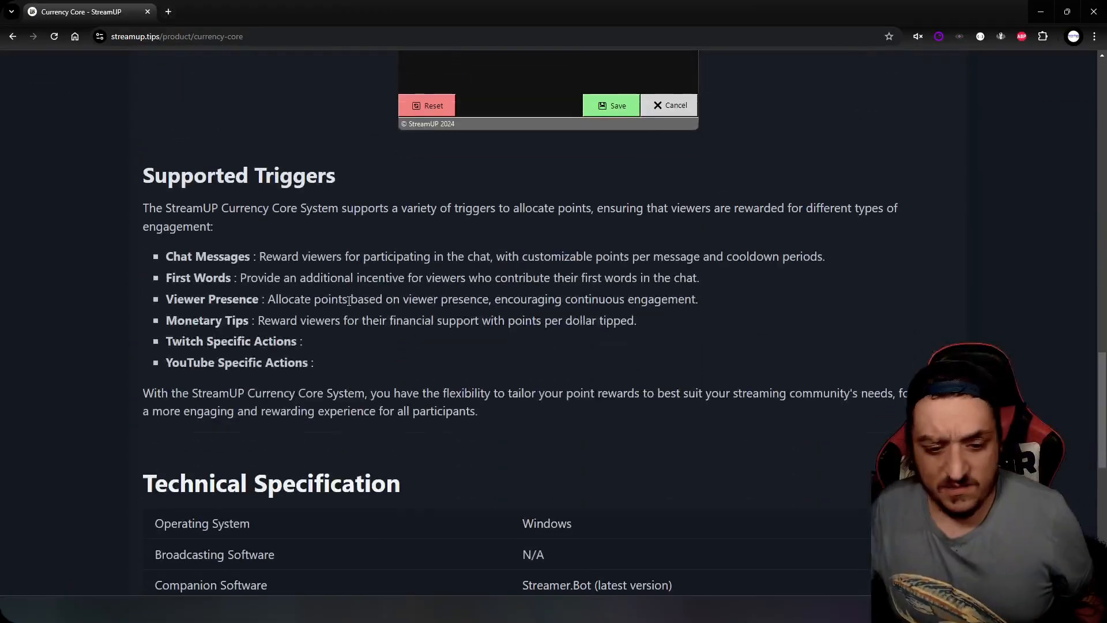
{"action": "scroll", "coordinate": [312, 296], "scroll_direction": "up", "scroll_amount": 15}
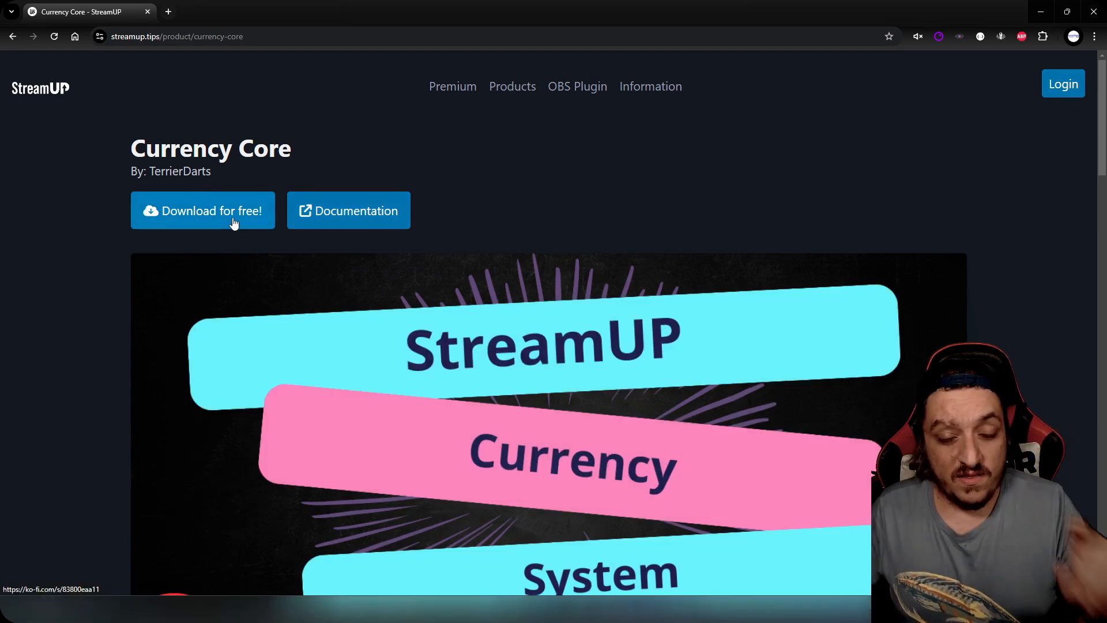
{"action": "left_click", "coordinate": [1042, 21]}
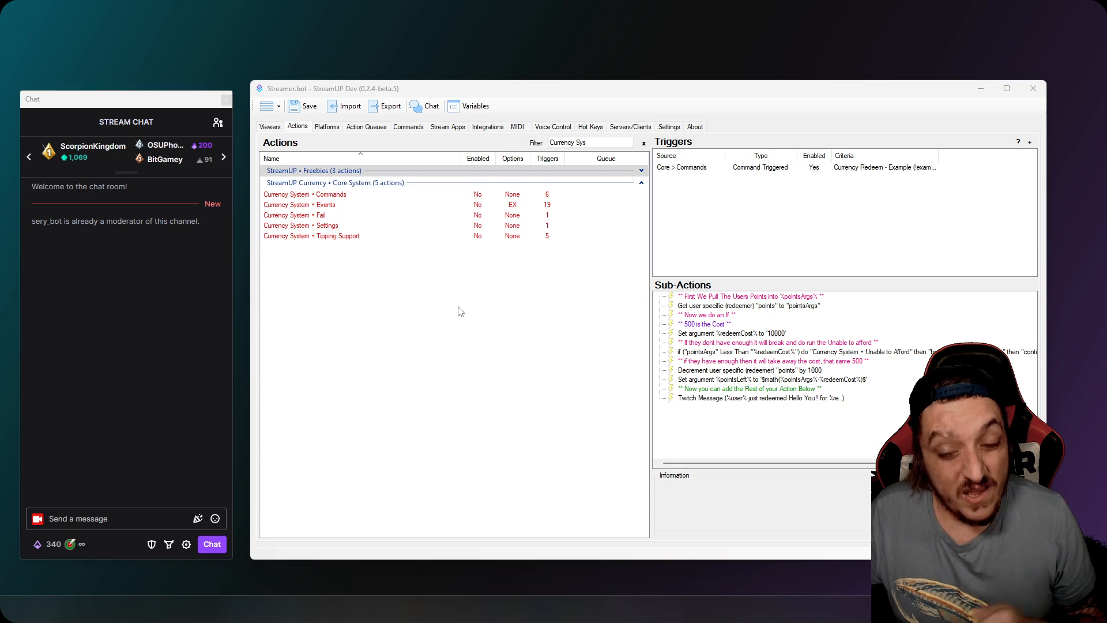
Enable all actions in the StreamUP Currency • Core System group.
{"action": "left_click", "coordinate": [405, 226]}
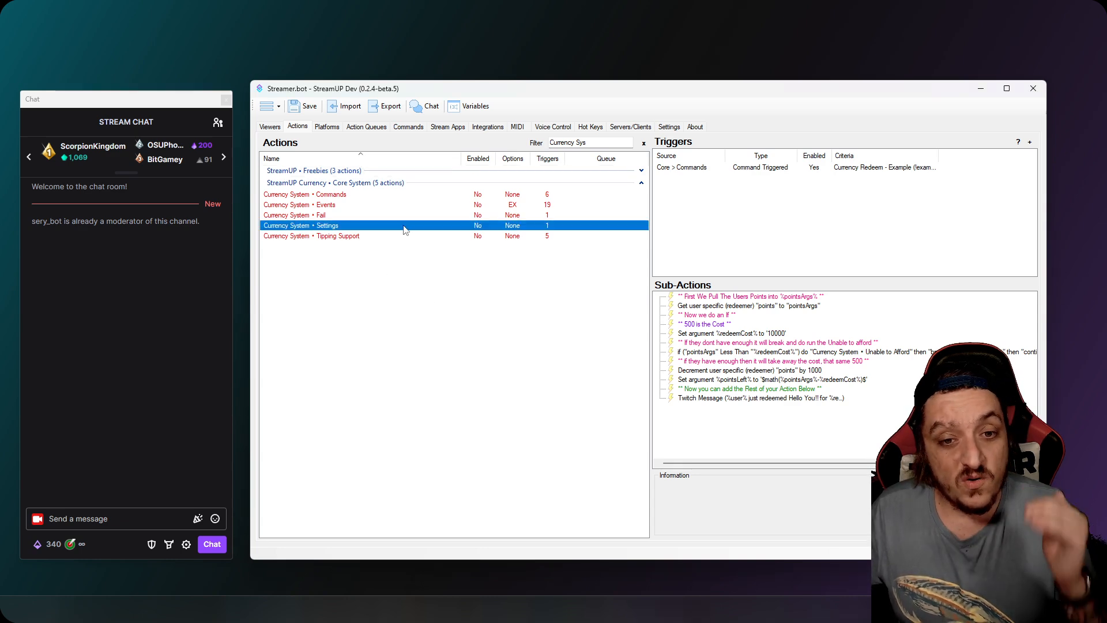
{"action": "left_click", "coordinate": [371, 183]}
{"action": "right_click", "coordinate": [370, 183]}
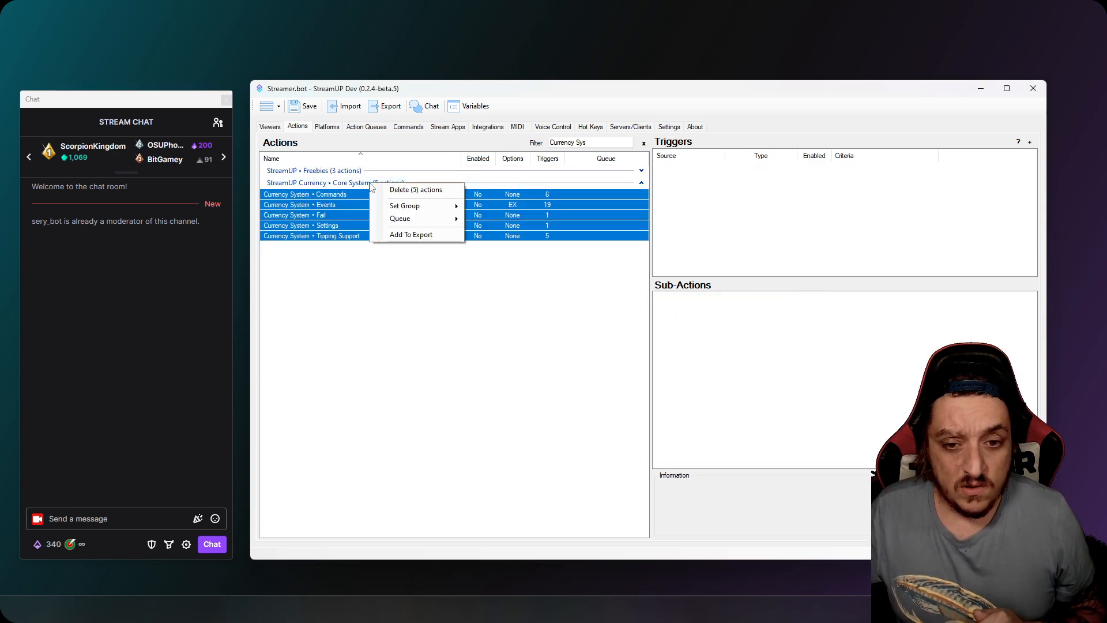
{"action": "left_click", "coordinate": [355, 251]}
{"action": "right_click", "coordinate": [323, 183]}
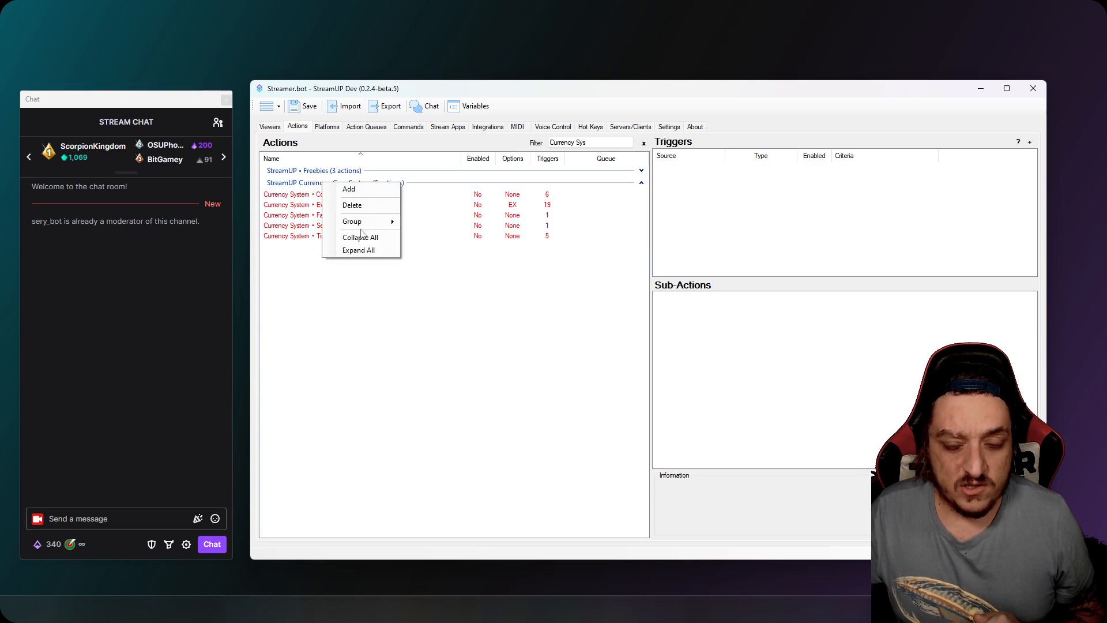
{"action": "mouse_move", "coordinate": [362, 228]}
{"action": "left_click", "coordinate": [424, 240]}
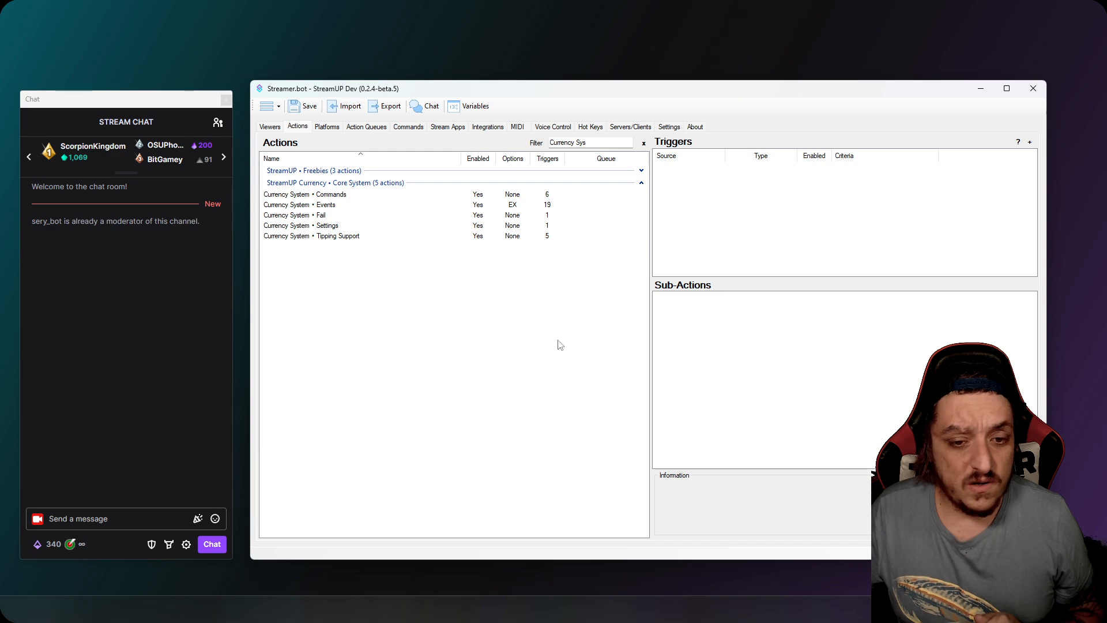
Run the test trigger of the Currency System • Settings action to bring up the currency settings window.
{"action": "left_click", "coordinate": [342, 225]}
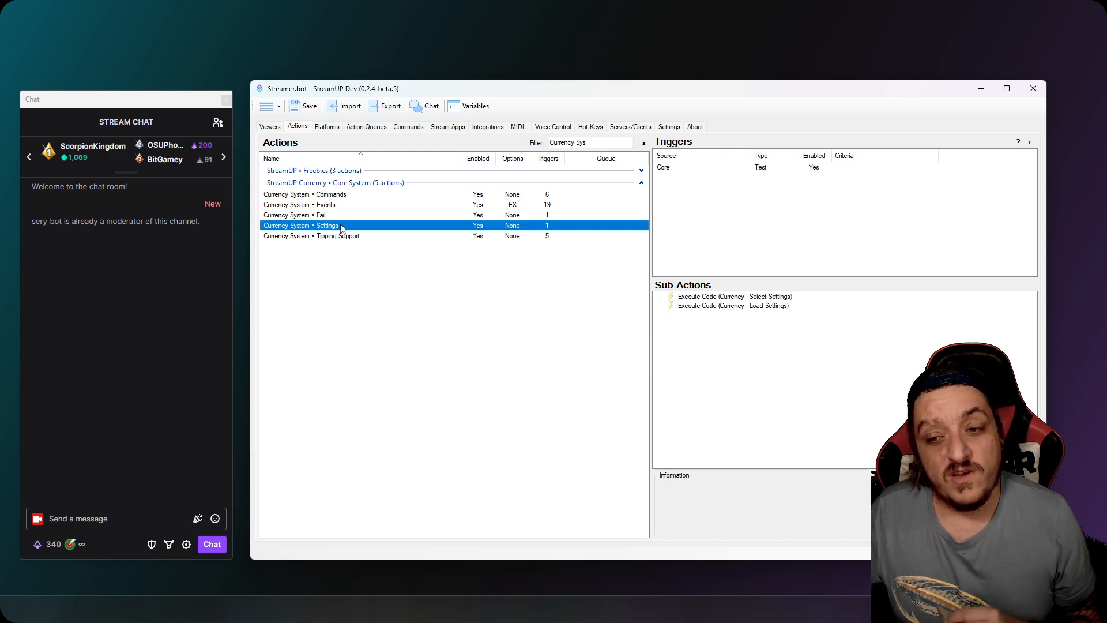
{"action": "left_click", "coordinate": [692, 171]}
{"action": "right_click", "coordinate": [692, 170]}
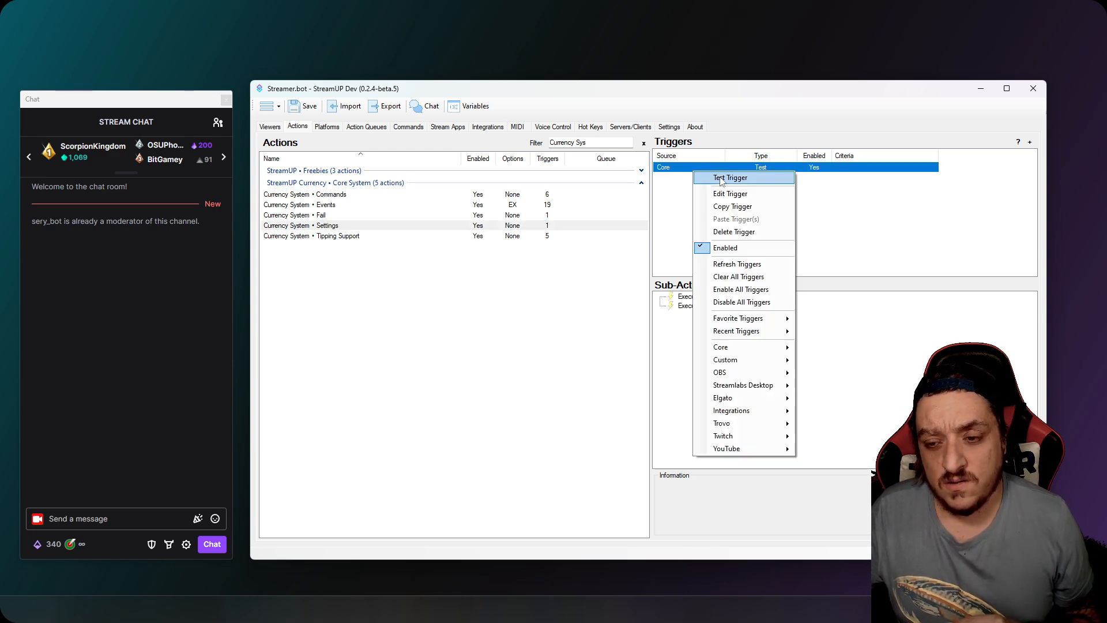
{"action": "left_click", "coordinate": [720, 177]}
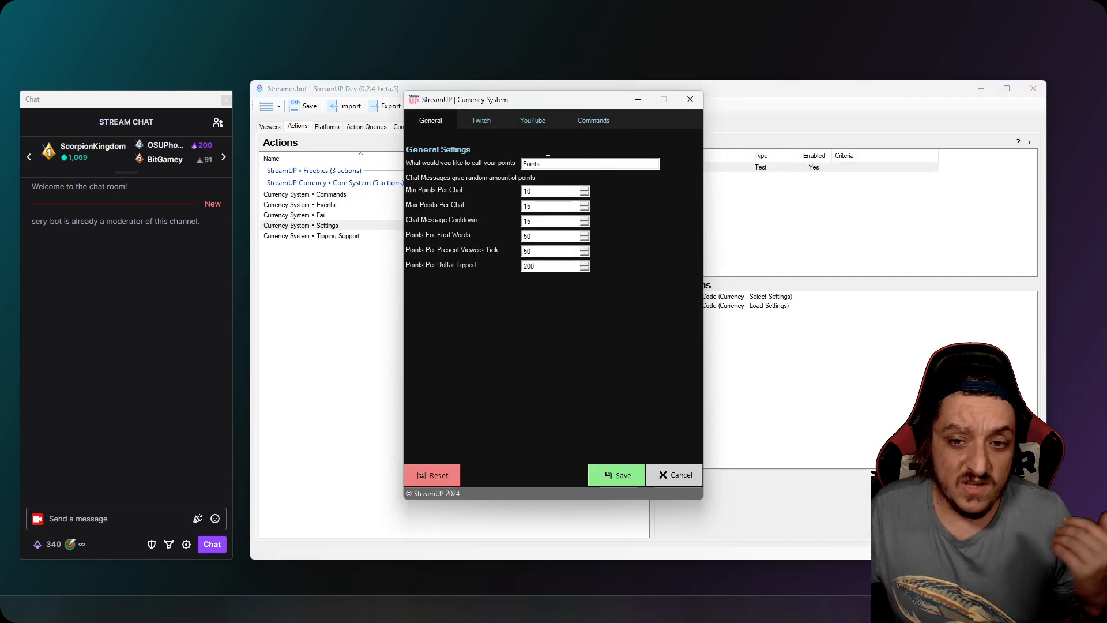
Review the general settings for points name, chat message cooldown, first words, present viewers tick and dollars tipped.
{"action": "double_click", "coordinate": [569, 163]}
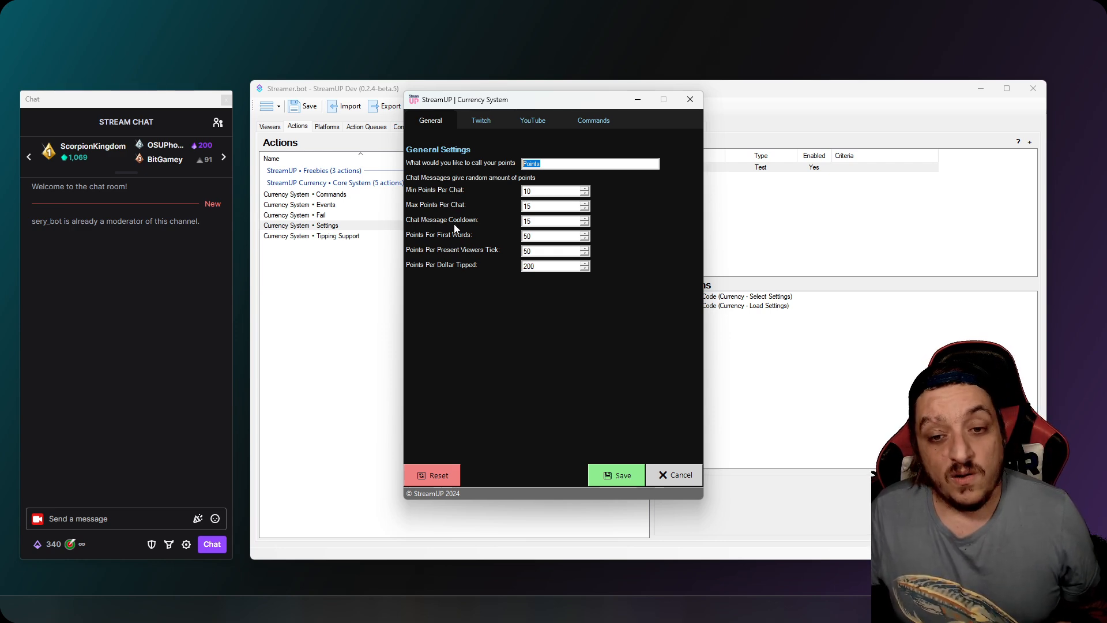
{"action": "left_click", "coordinate": [543, 223]}
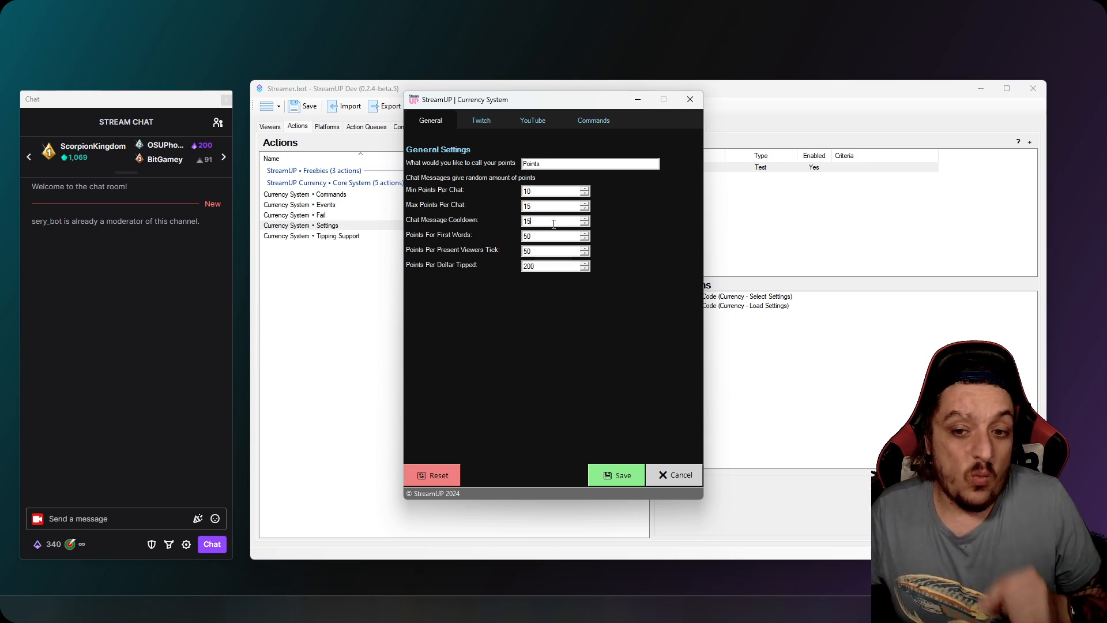
{"action": "left_click_drag", "start_coordinate": [553, 222], "coordinate": [495, 220]}
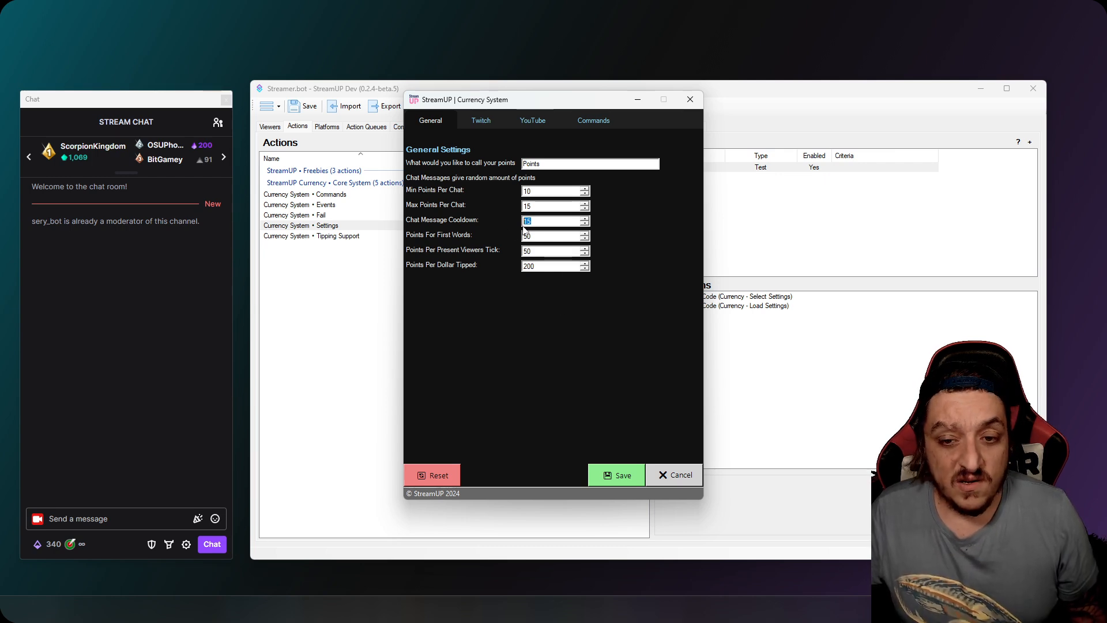
{"action": "left_click_drag", "start_coordinate": [545, 235], "coordinate": [443, 229]}
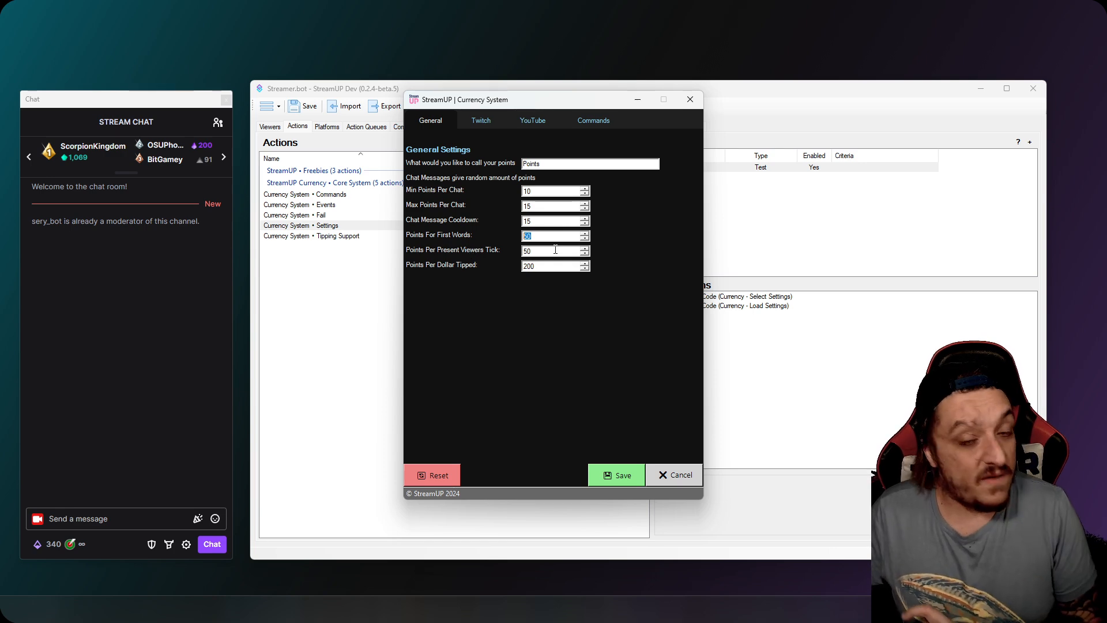
{"action": "key", "text": "Tab"}
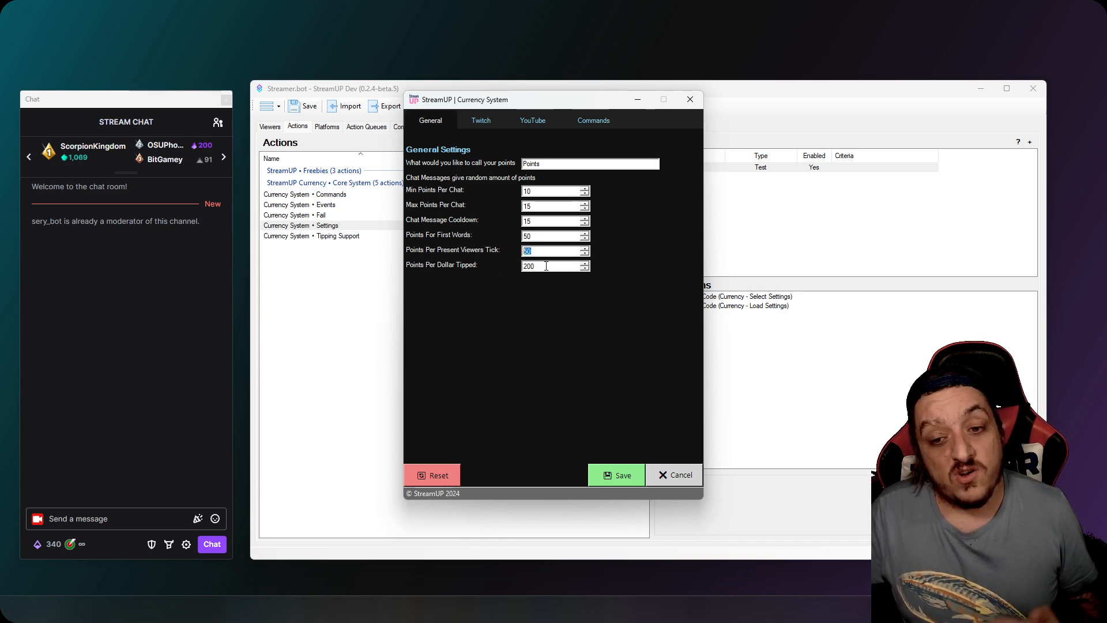
{"action": "key", "text": "Tab"}
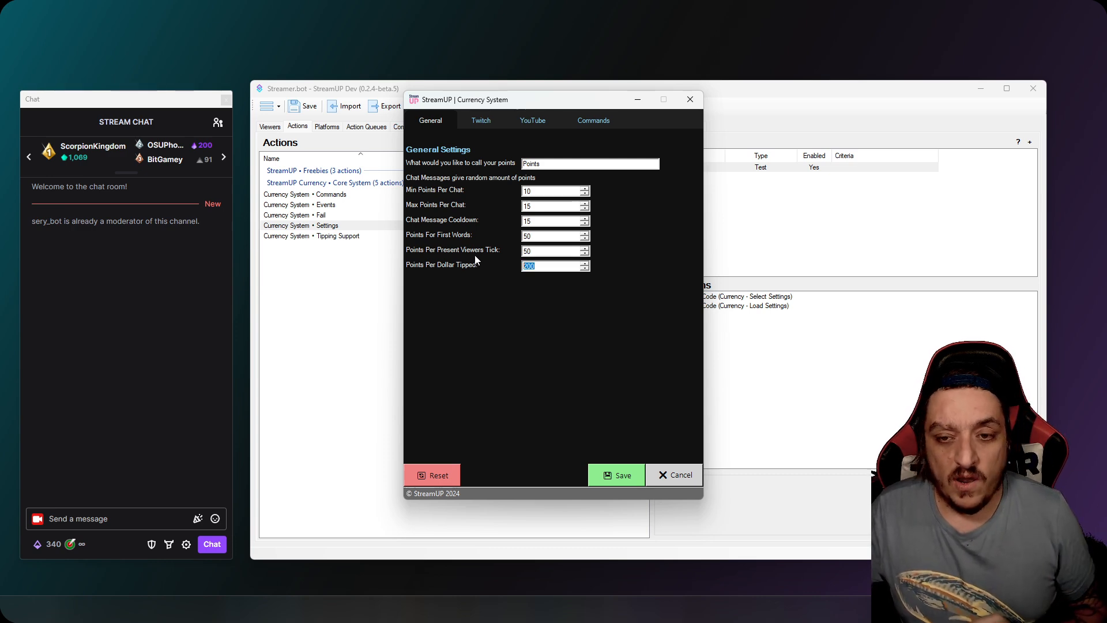
{"action": "left_click", "coordinate": [547, 267]}
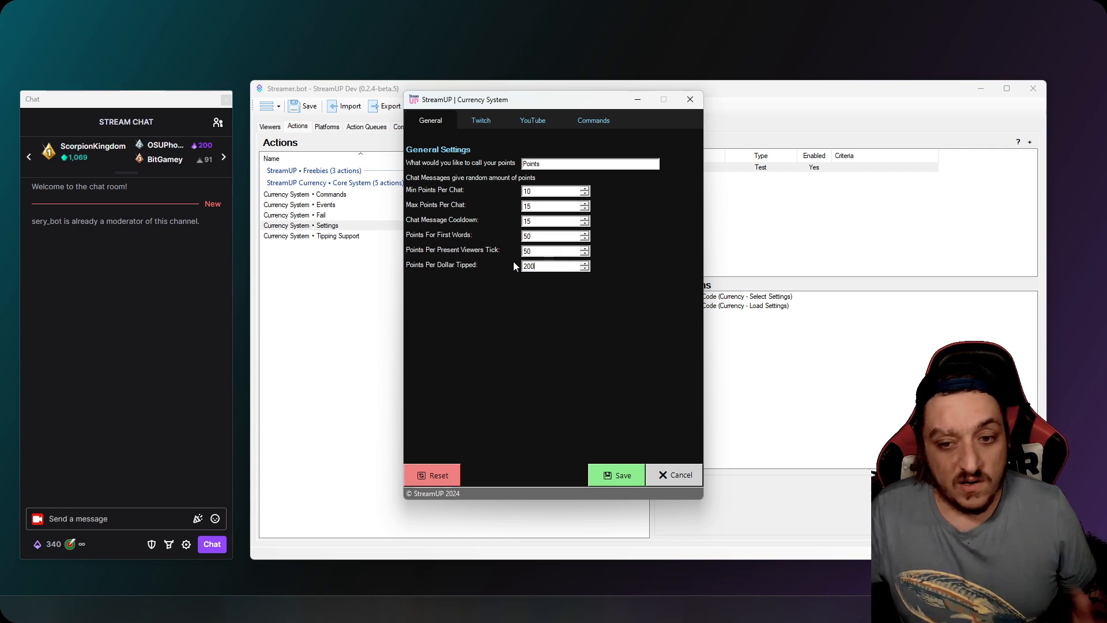
Review the Twitch point rewards for months subbed, raids, raid viewers, follows and gift subs.
{"action": "left_click", "coordinate": [478, 123]}
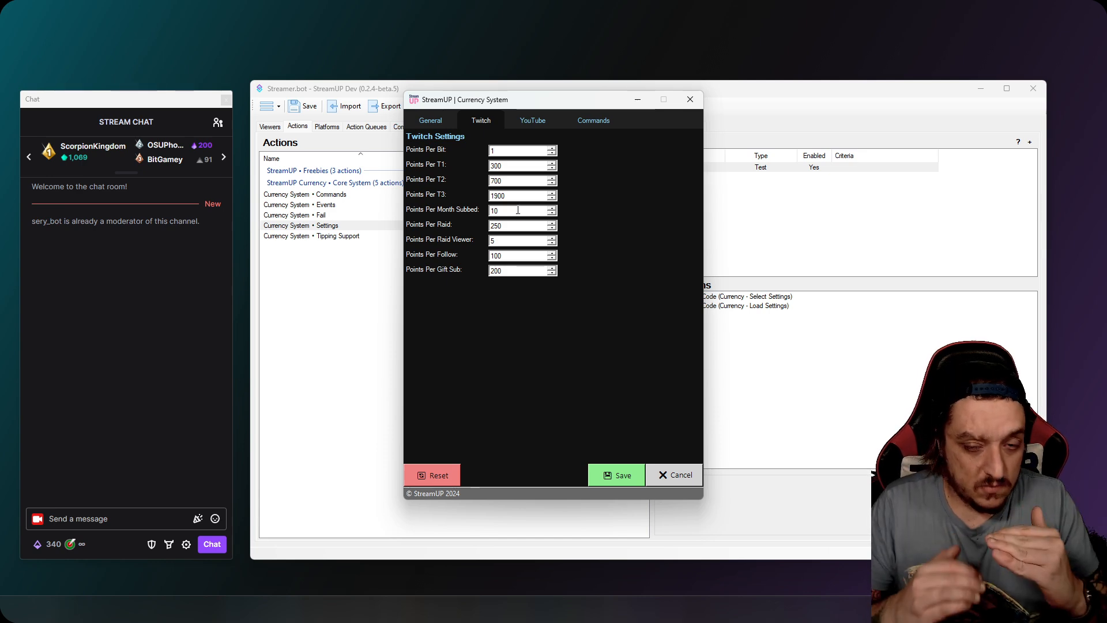
{"action": "left_click_drag", "start_coordinate": [518, 211], "coordinate": [456, 213]}
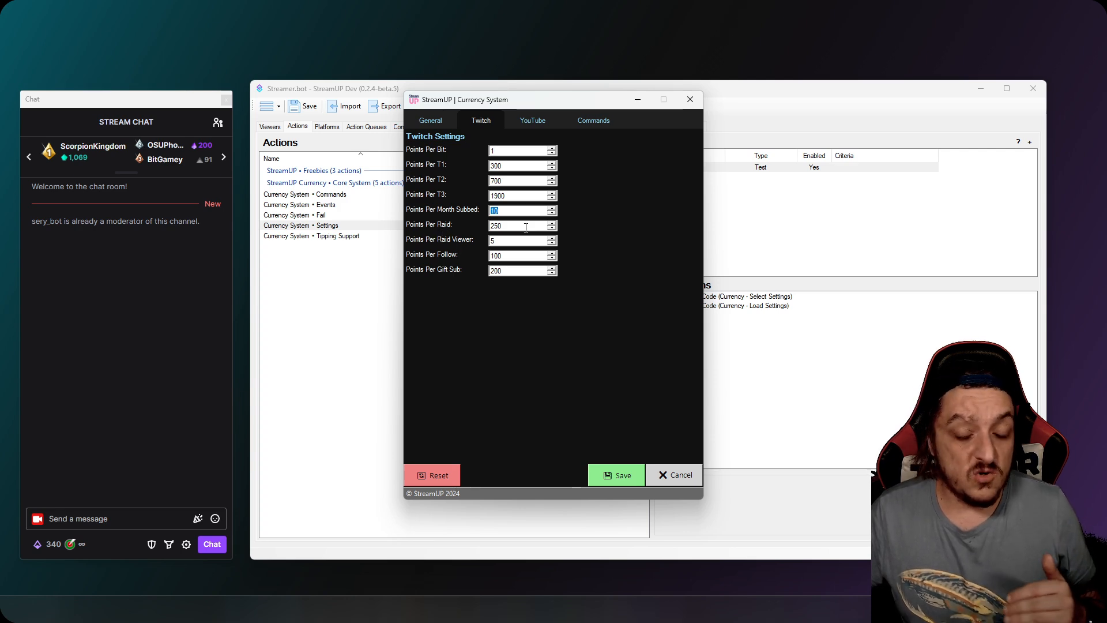
{"action": "left_click_drag", "start_coordinate": [525, 226], "coordinate": [460, 241]}
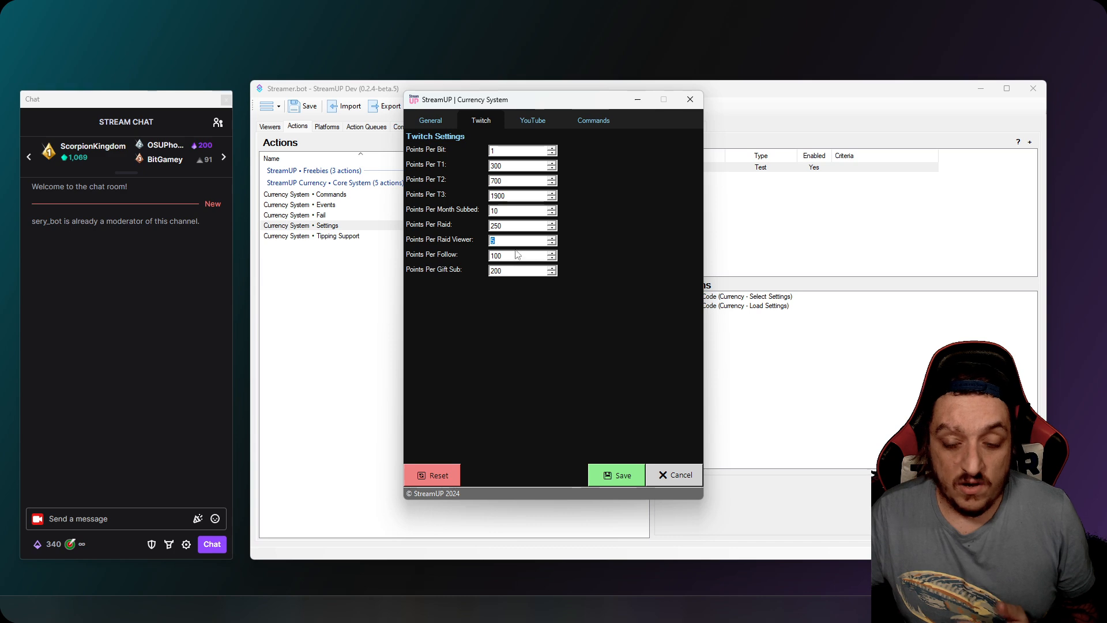
{"action": "left_click_drag", "start_coordinate": [507, 256], "coordinate": [420, 257]}
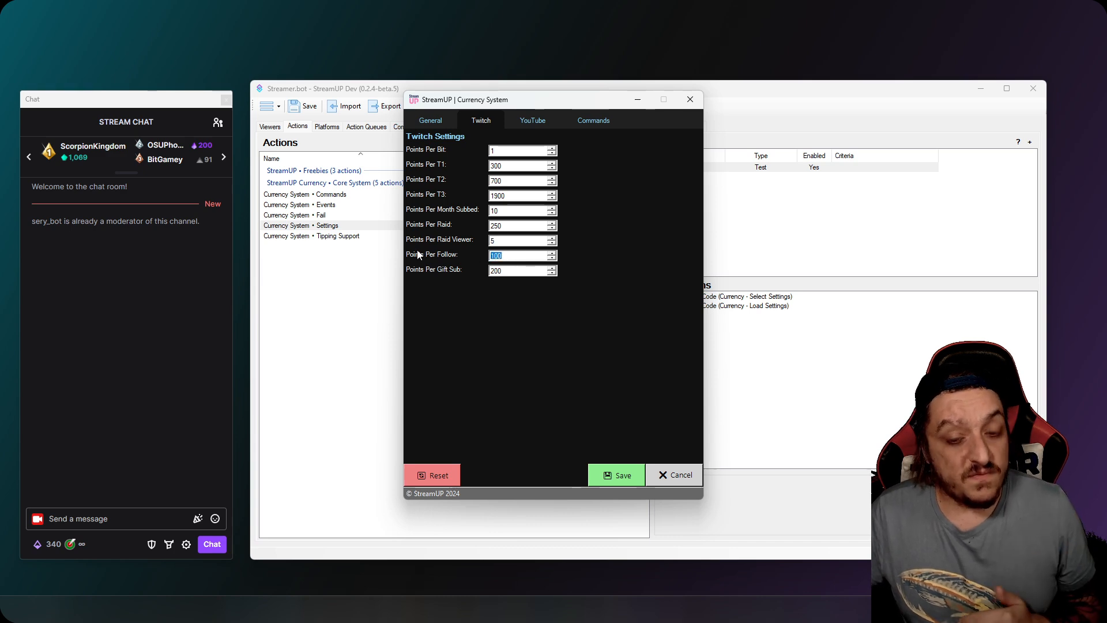
{"action": "key", "text": "Tab"}
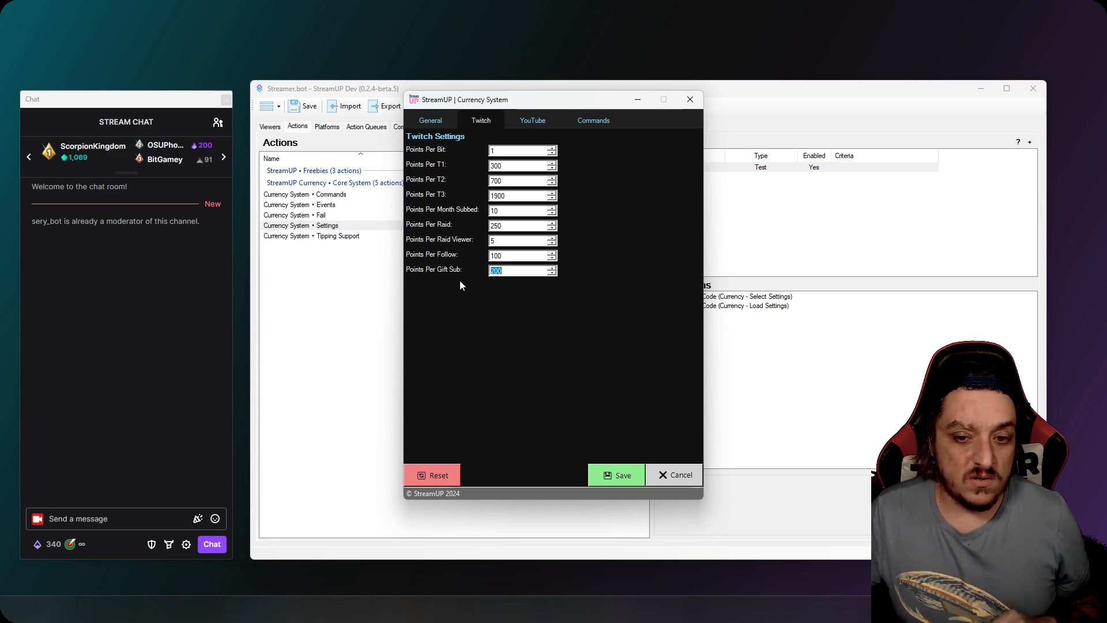
Review the YouTube point rewards and the output messages and available variables for the currency commands.
{"action": "left_click", "coordinate": [540, 121]}
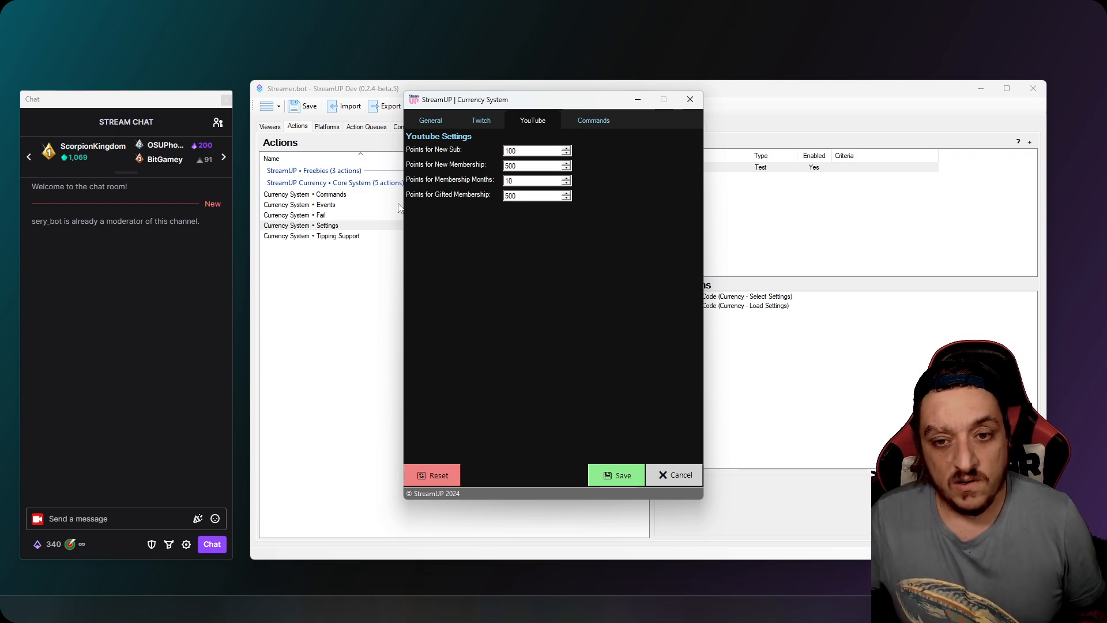
{"action": "left_click", "coordinate": [584, 121]}
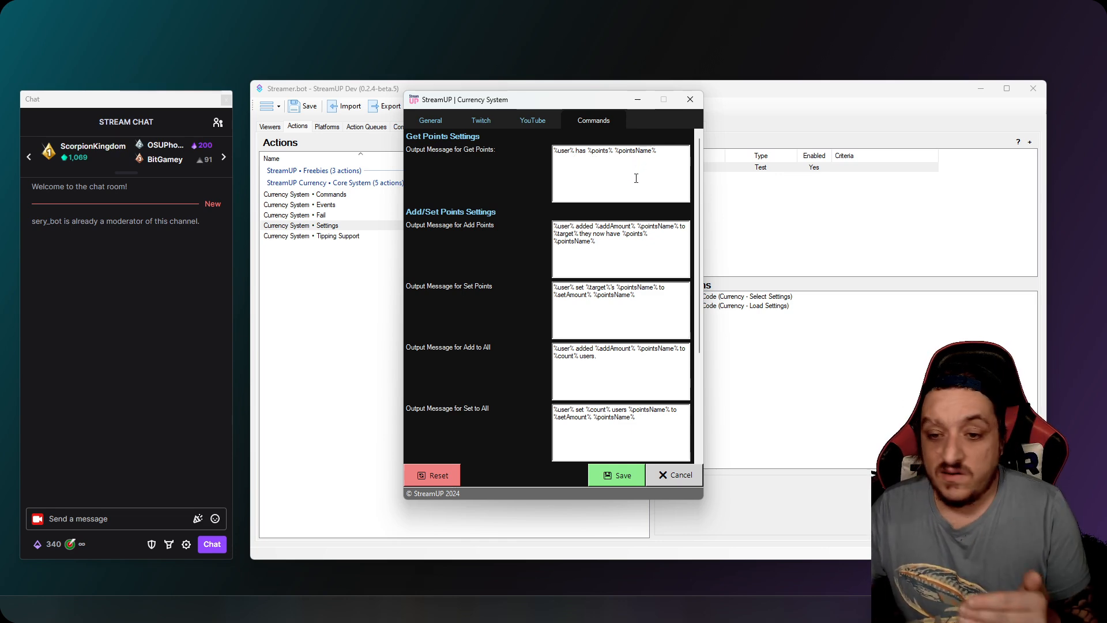
{"action": "scroll", "coordinate": [526, 227], "scroll_direction": "down", "scroll_amount": 3}
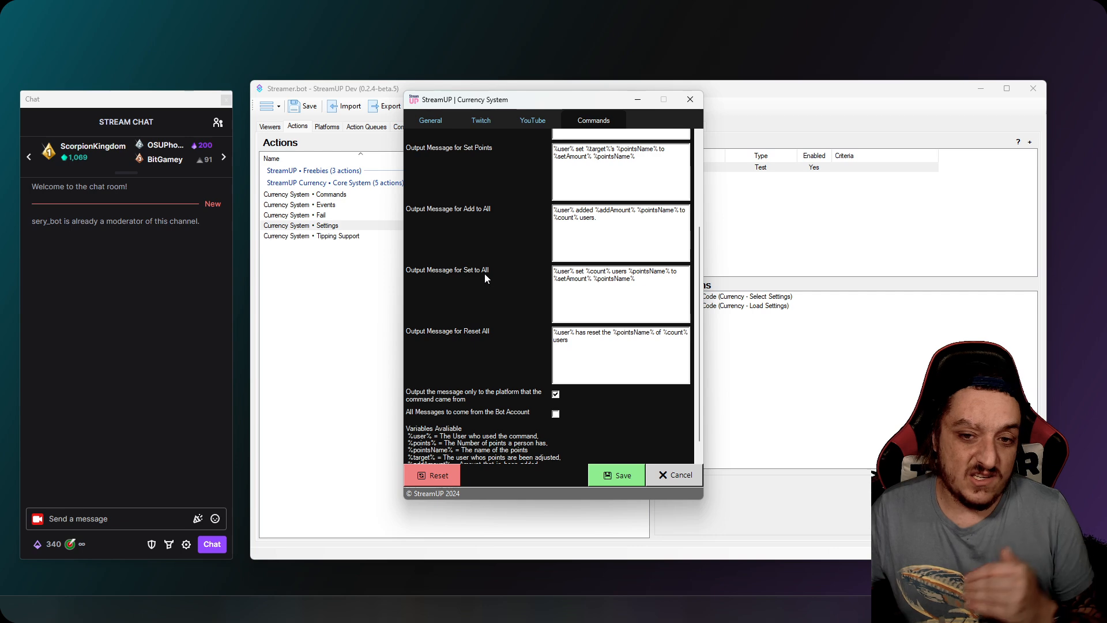
{"action": "scroll", "coordinate": [484, 273], "scroll_direction": "up", "scroll_amount": 2}
{"action": "scroll", "coordinate": [531, 231], "scroll_direction": "down", "scroll_amount": 1}
{"action": "scroll", "coordinate": [531, 234], "scroll_direction": "down", "scroll_amount": 2}
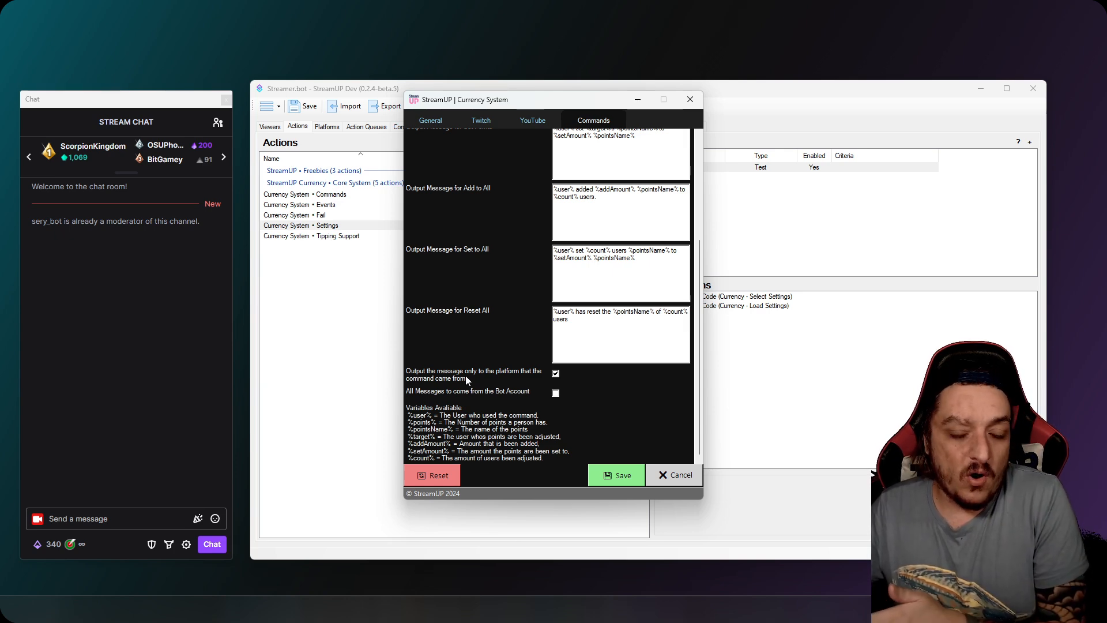
Keep output limited to the platform the command came from, have all messages come from the bot account, and save the currency settings.
{"action": "left_click", "coordinate": [556, 375]}
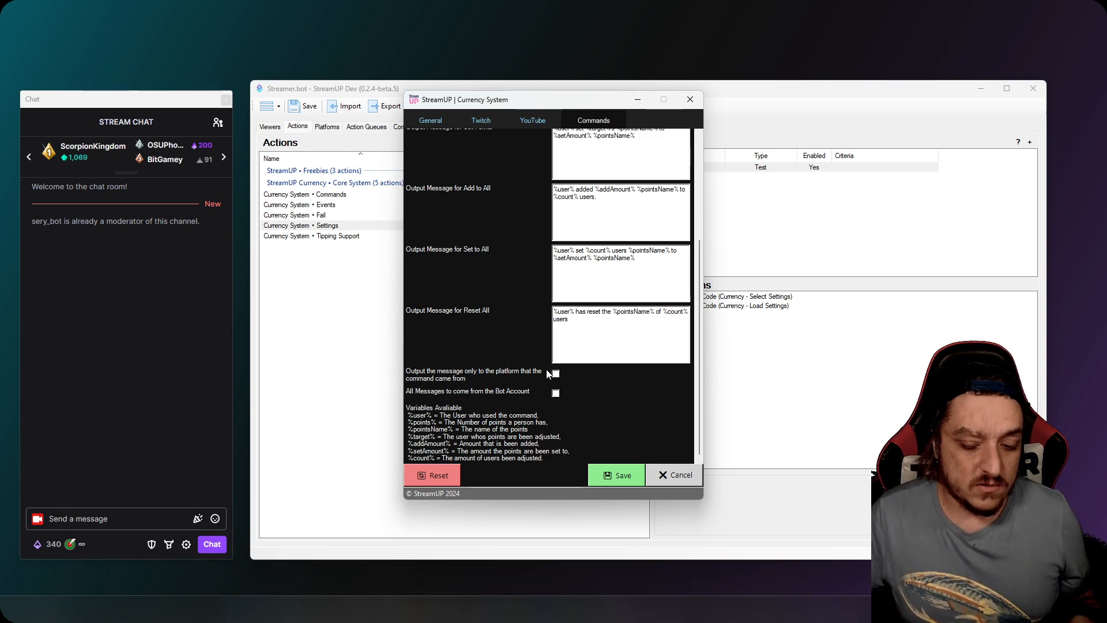
{"action": "left_click", "coordinate": [556, 375]}
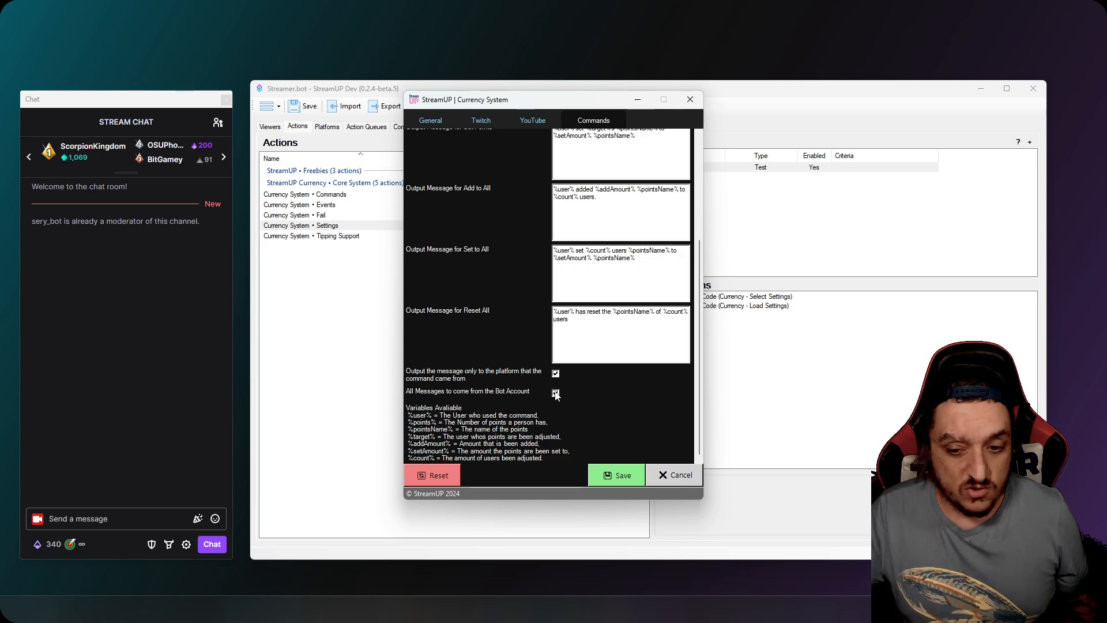
{"action": "scroll", "coordinate": [542, 291], "scroll_direction": "up", "scroll_amount": 5}
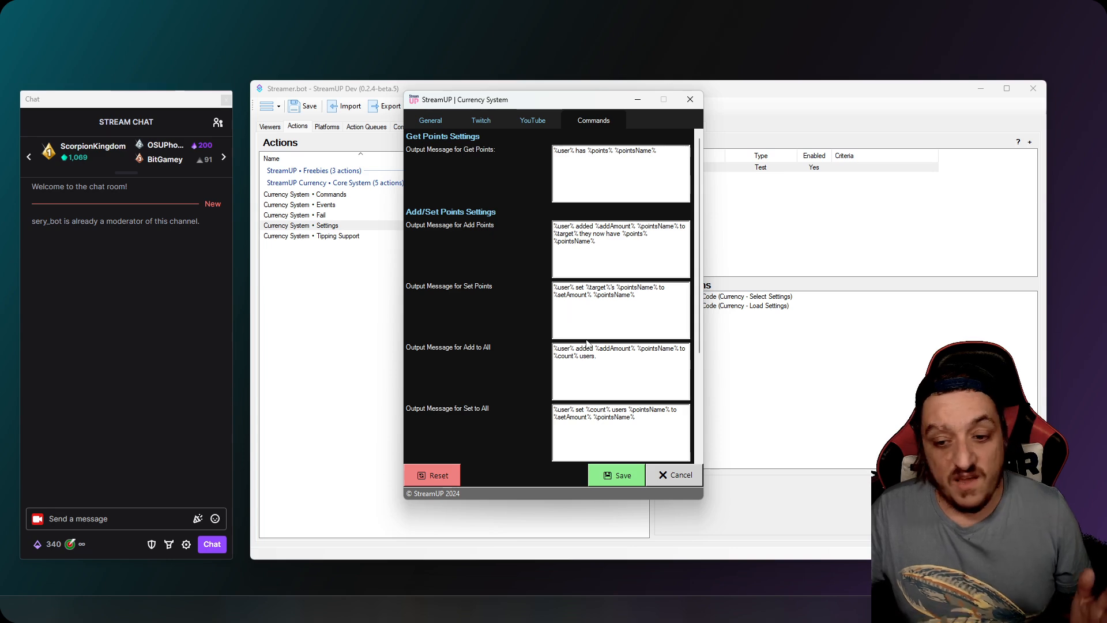
{"action": "left_click", "coordinate": [626, 479]}
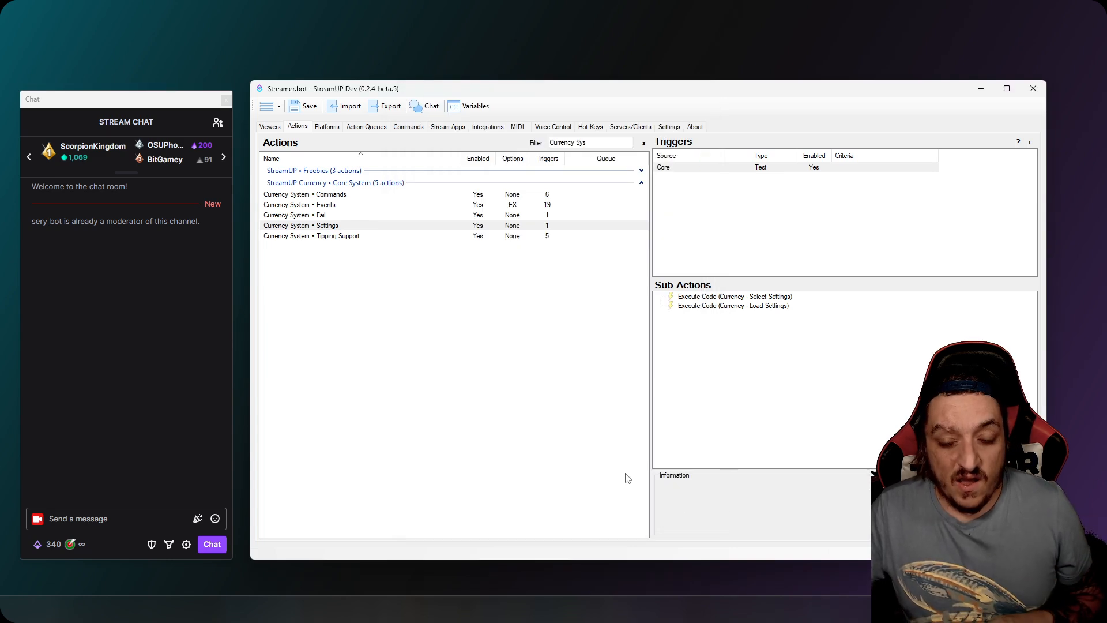
{"action": "left_click", "coordinate": [638, 354]}
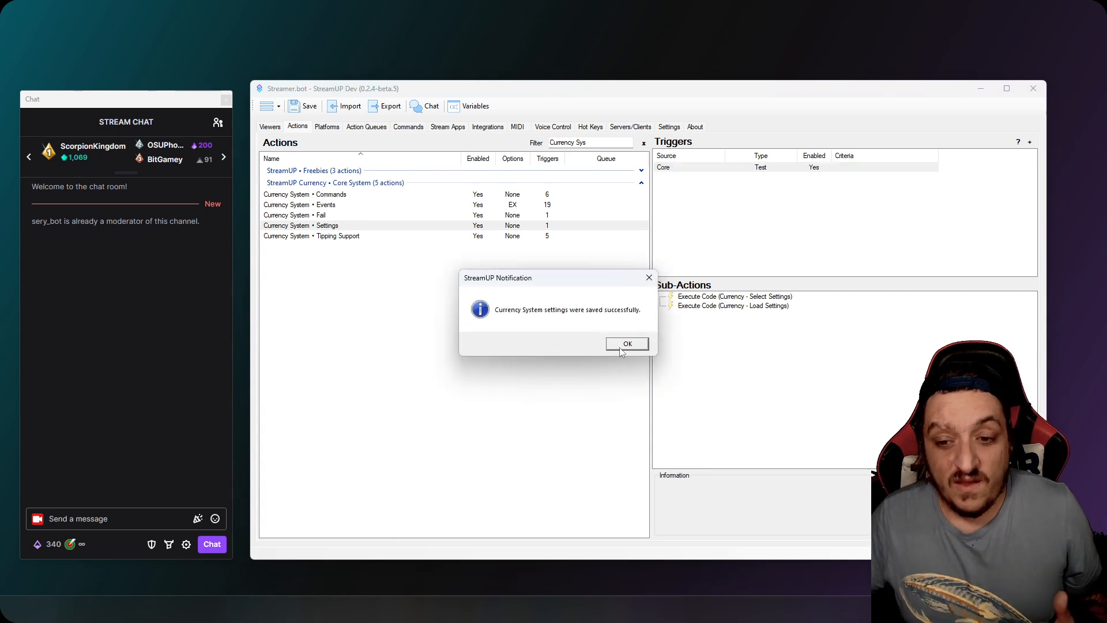
{"action": "left_click", "coordinate": [620, 348]}
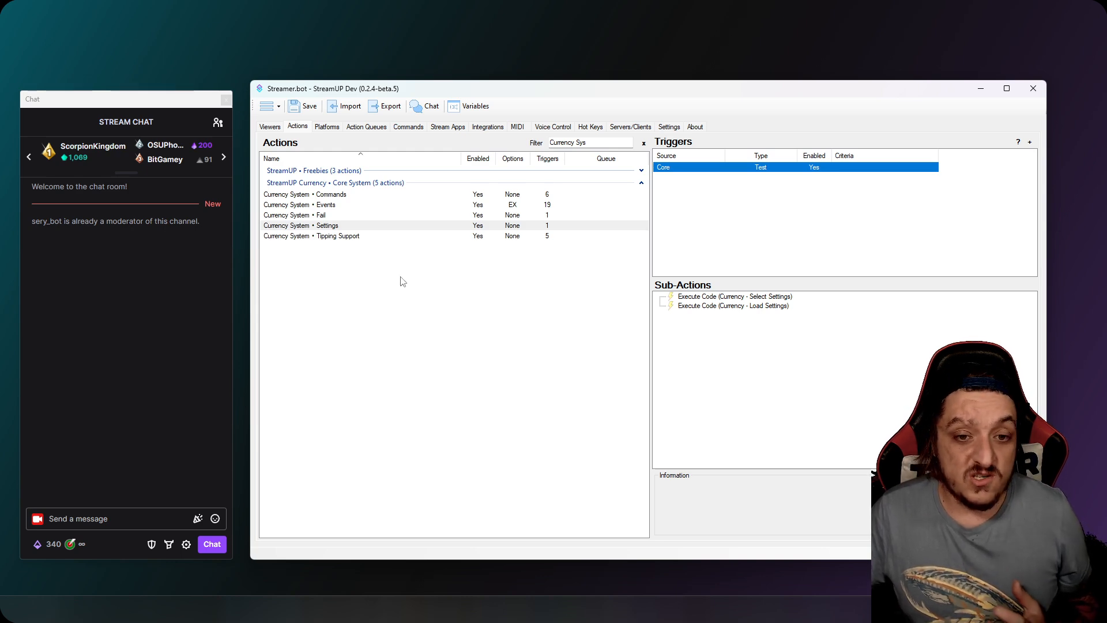
Review the triggers of the Currency System Commands action and find the StreamUP Currency group in the commands list with its group options.
{"action": "left_click", "coordinate": [346, 196]}
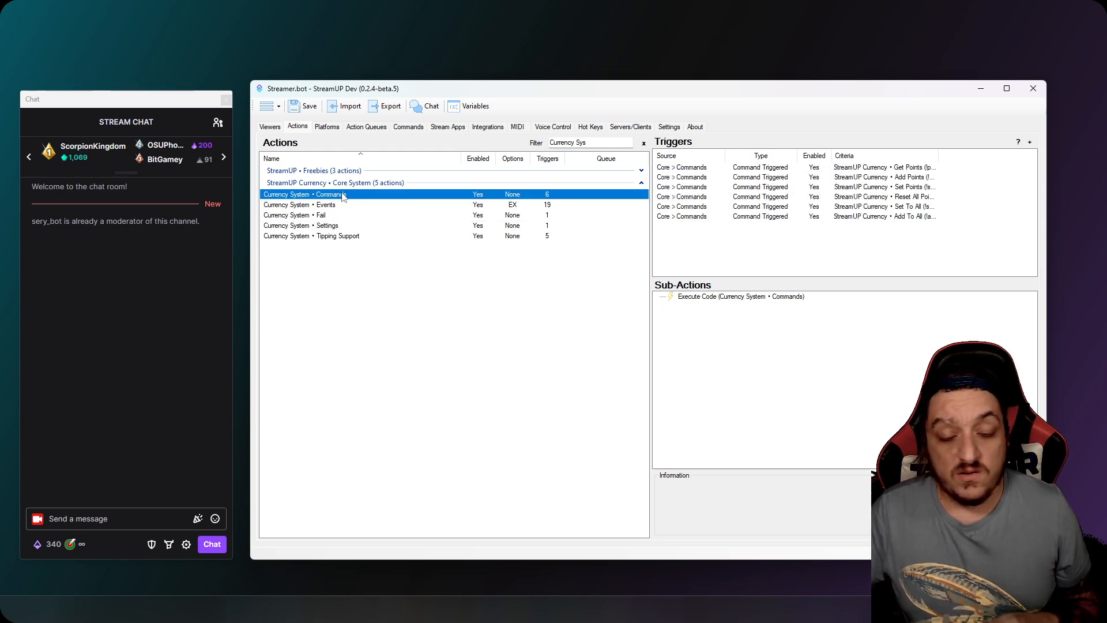
{"action": "left_click", "coordinate": [372, 127]}
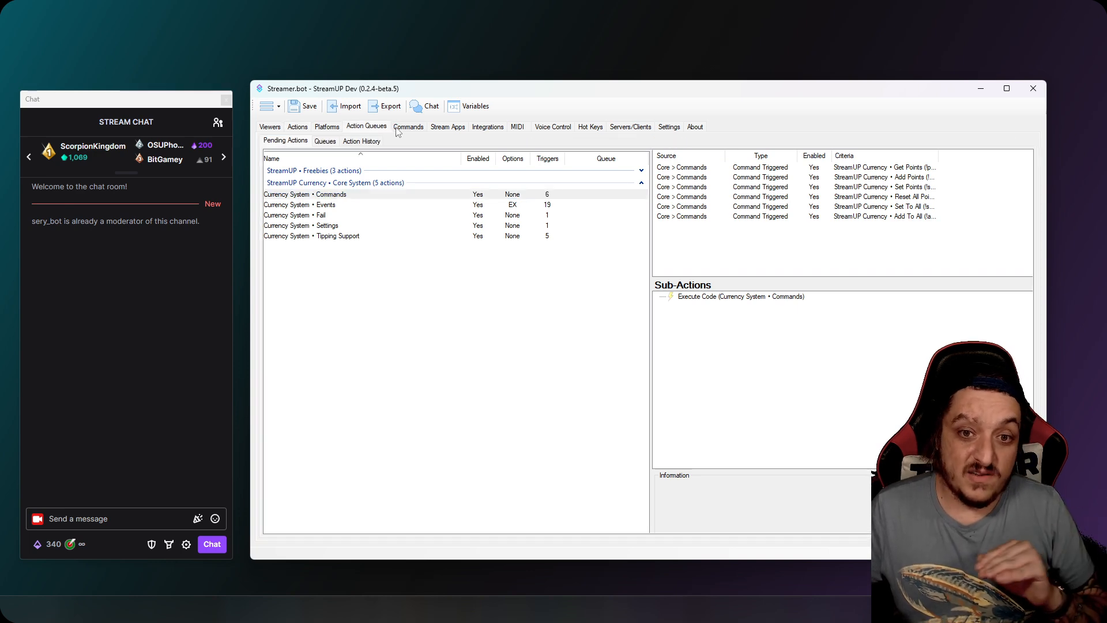
{"action": "left_click", "coordinate": [408, 126]}
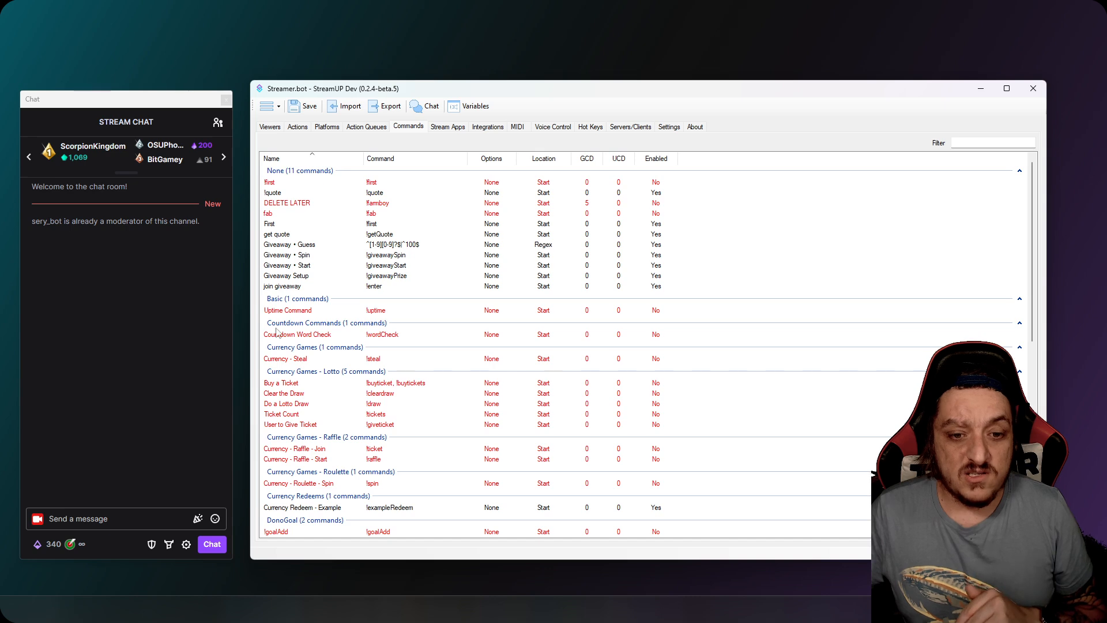
{"action": "scroll", "coordinate": [299, 326], "scroll_direction": "down", "scroll_amount": 7}
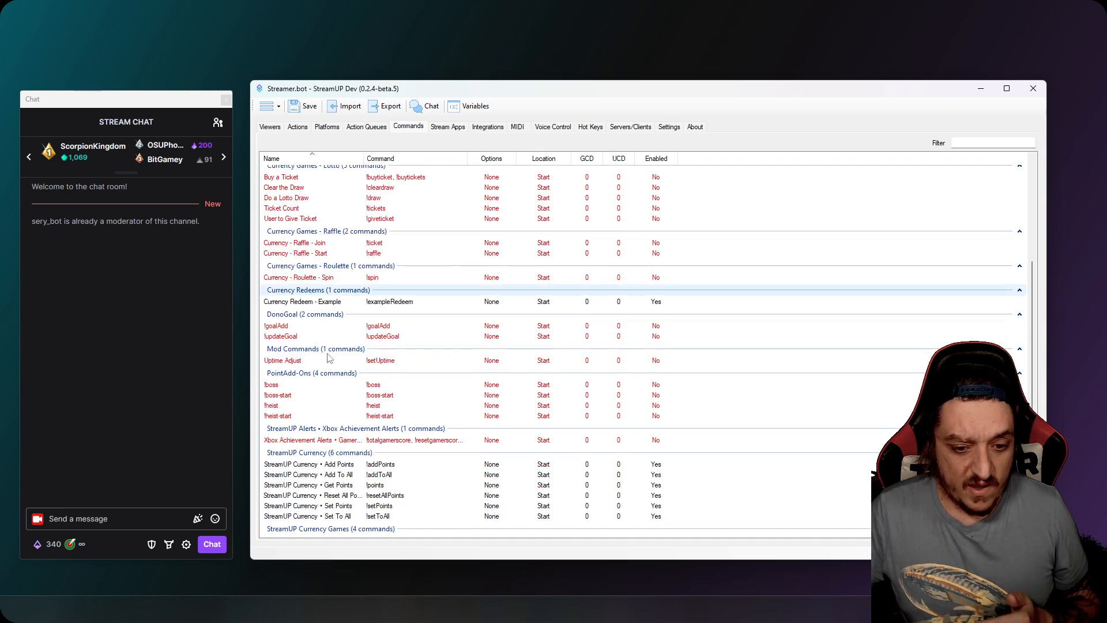
{"action": "right_click", "coordinate": [302, 477]}
{"action": "left_click", "coordinate": [298, 476]}
{"action": "right_click", "coordinate": [286, 453]}
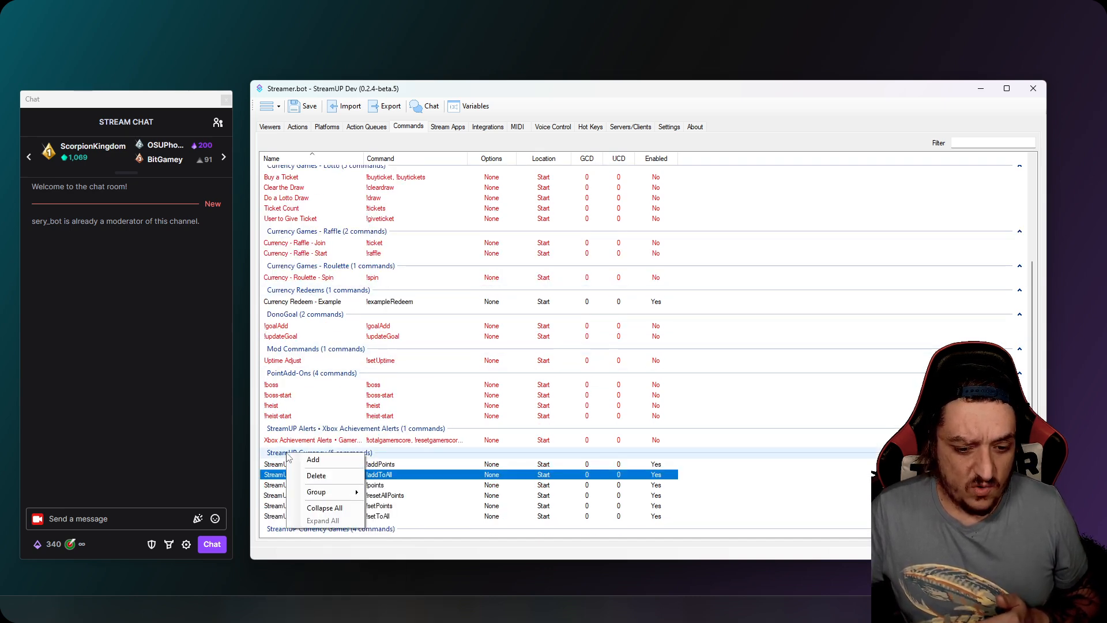
{"action": "mouse_move", "coordinate": [344, 495]}
{"action": "left_click", "coordinate": [400, 510]}
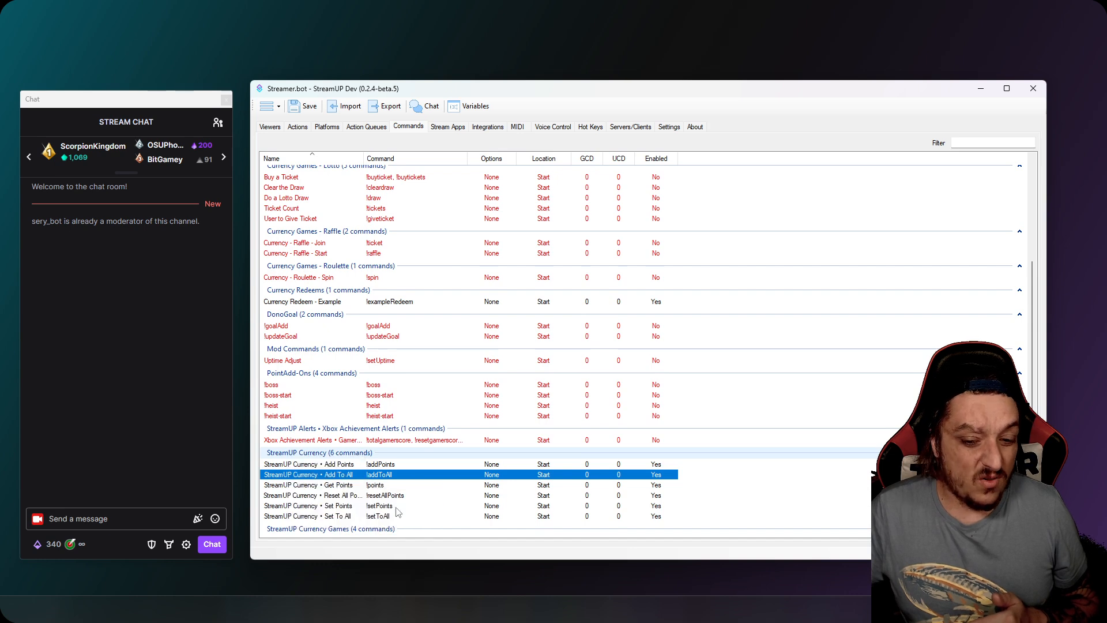
Review the triggers of the Currency System Events action, including the Twitch Chat Message and Follow triggers.
{"action": "left_click", "coordinate": [298, 128]}
{"action": "left_click", "coordinate": [333, 206]}
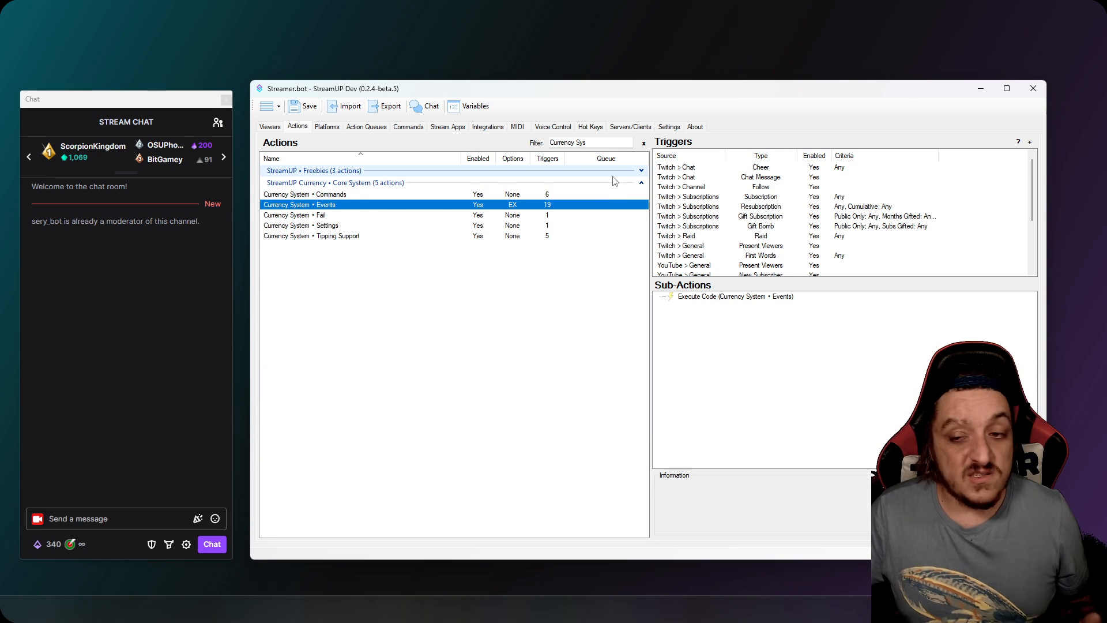
{"action": "left_click", "coordinate": [782, 177]}
{"action": "left_click", "coordinate": [762, 187]}
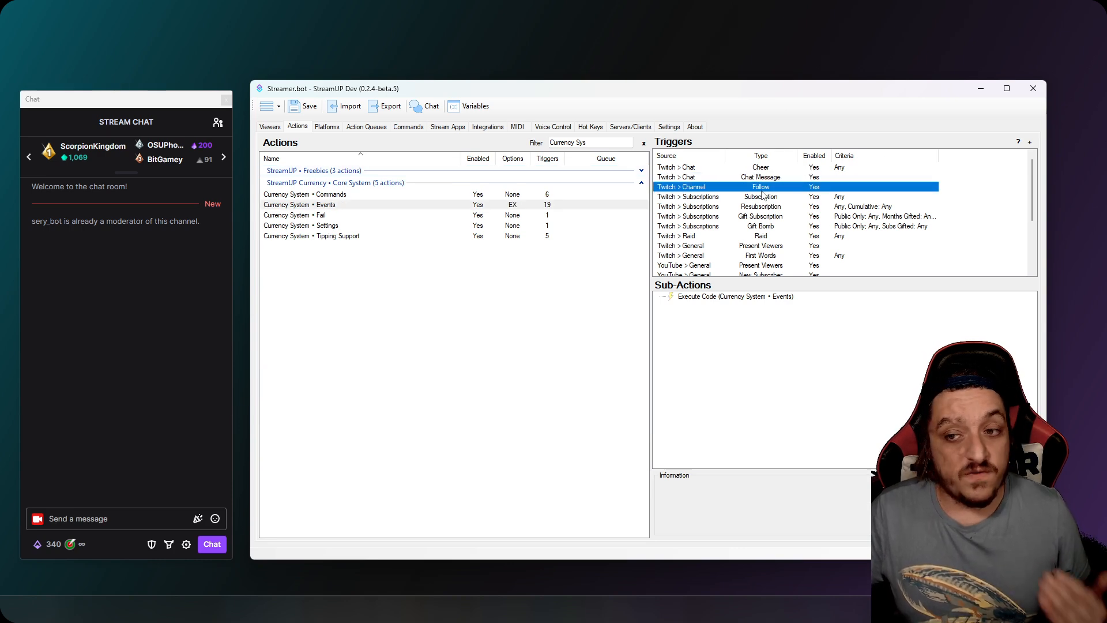
{"action": "left_click", "coordinate": [759, 178]}
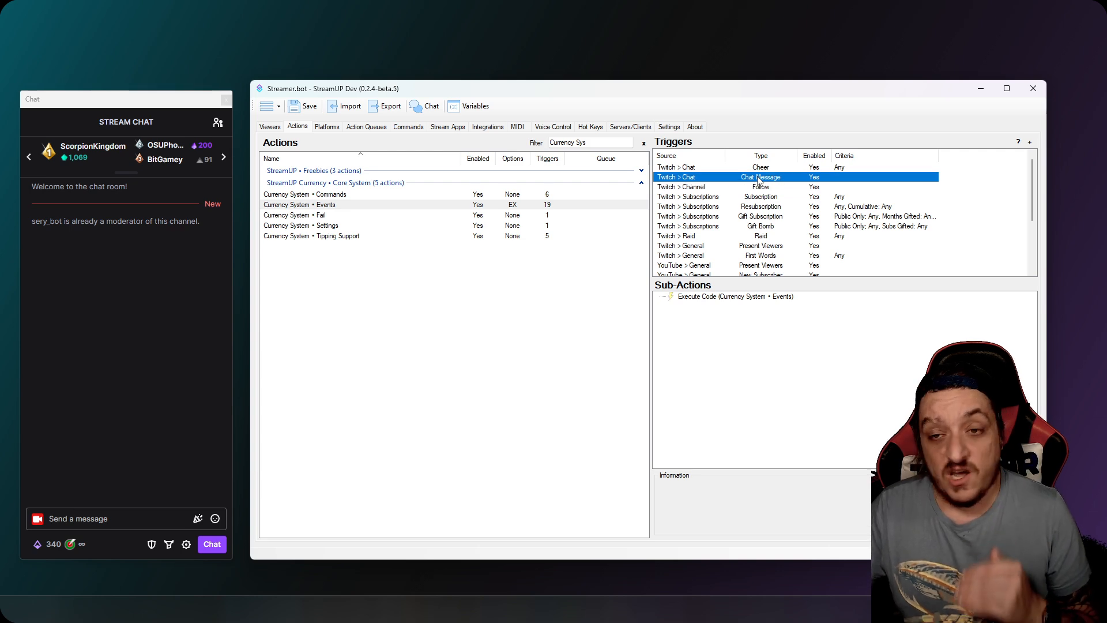
Disable the Twitch Follow trigger of the Events action, and enable it again.
{"action": "left_click", "coordinate": [755, 188]}
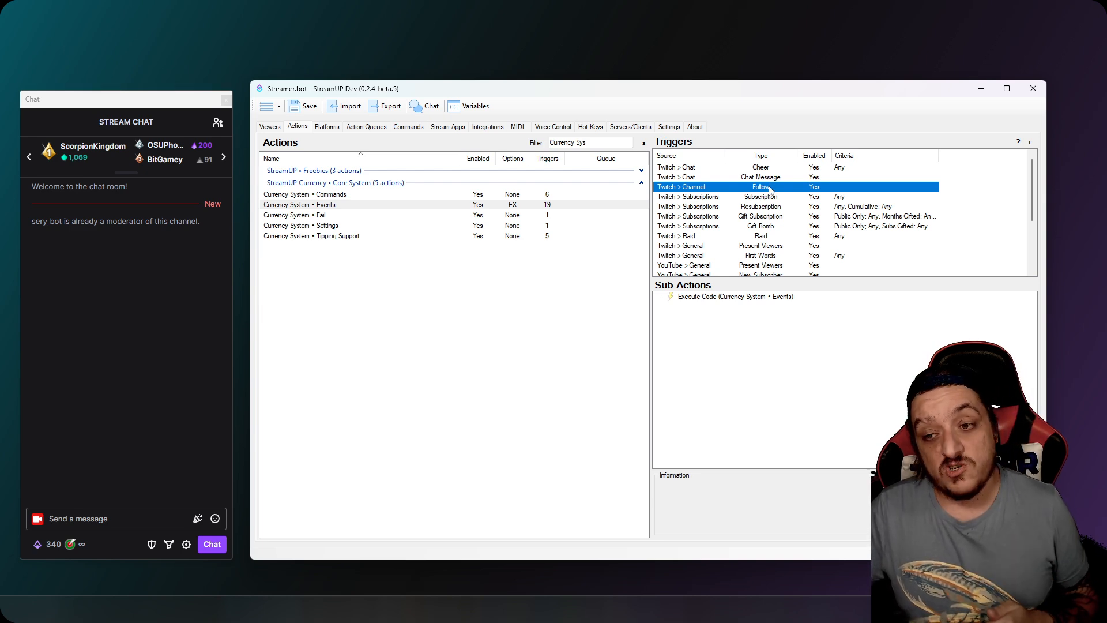
{"action": "right_click", "coordinate": [770, 190]}
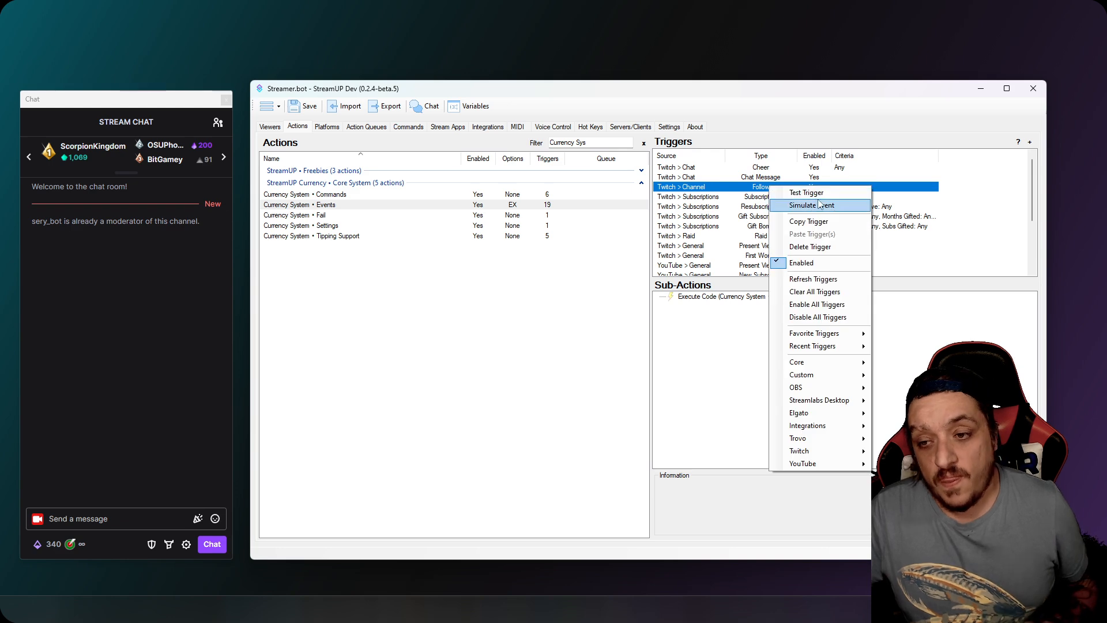
{"action": "left_click", "coordinate": [808, 263]}
{"action": "left_click", "coordinate": [776, 207]}
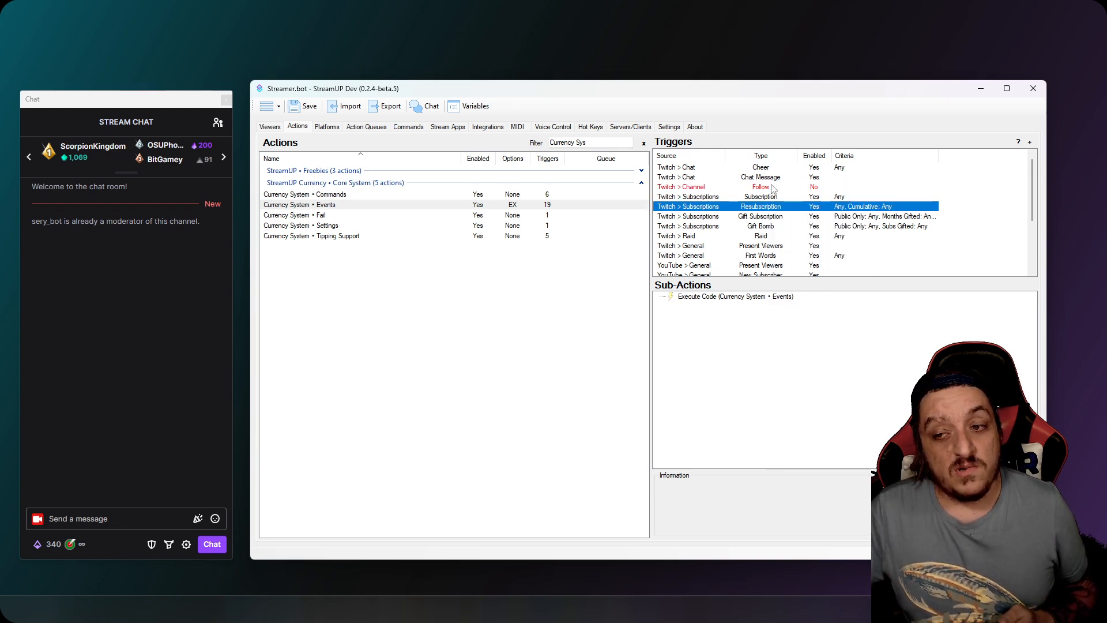
{"action": "left_click", "coordinate": [772, 188]}
{"action": "right_click", "coordinate": [772, 188]}
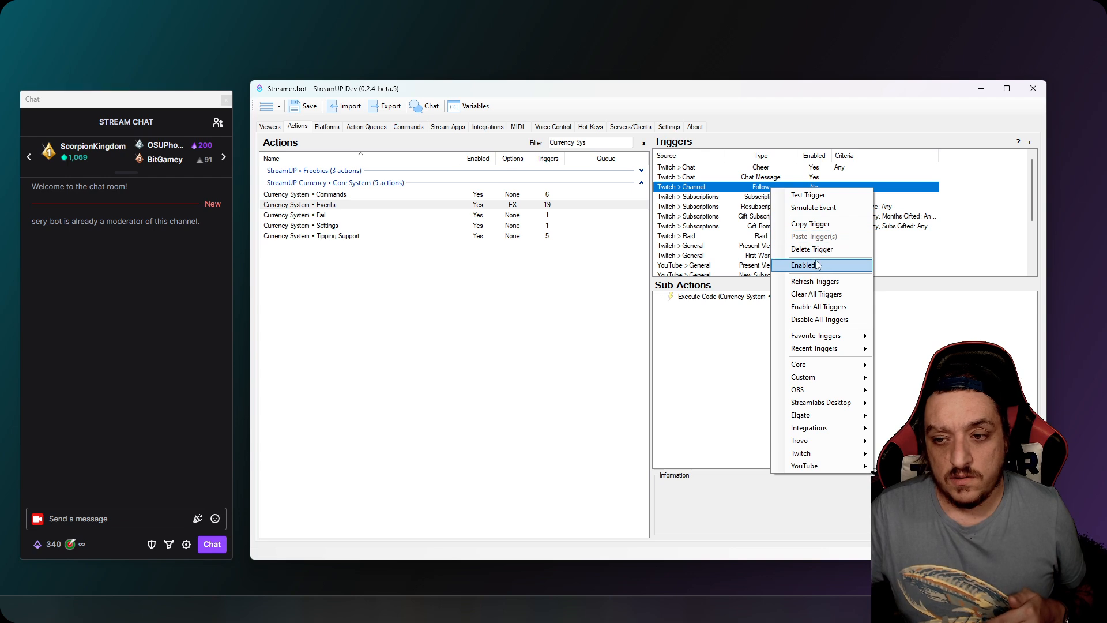
{"action": "left_click", "coordinate": [803, 264]}
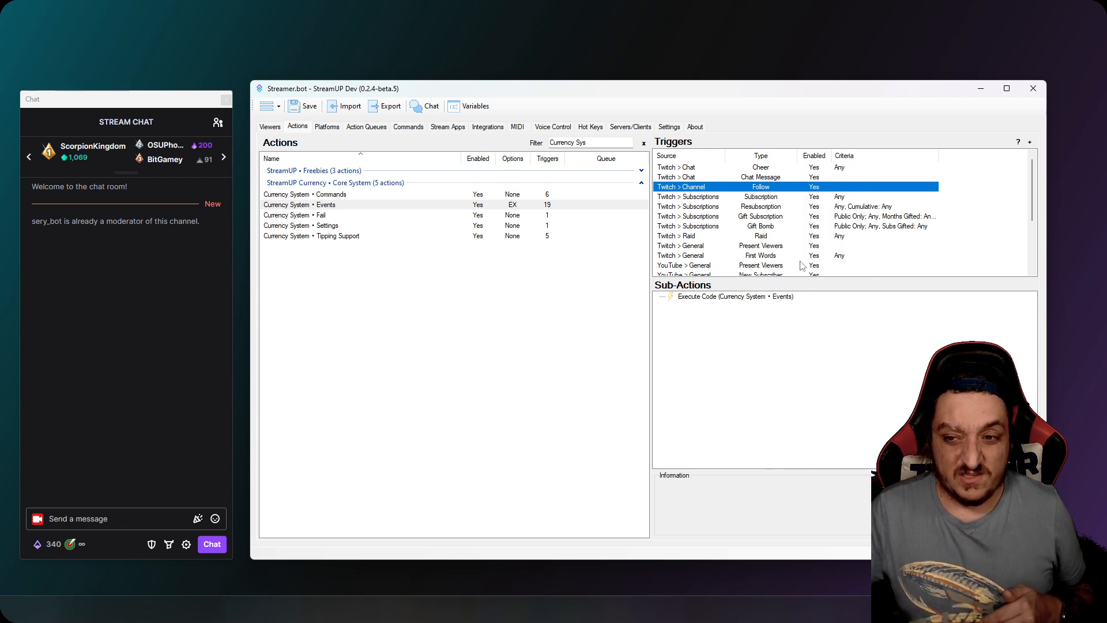
Look over the Fail, Settings and Tipping Support actions, including the Kofi and StreamElements triggers for tips.
{"action": "left_click", "coordinate": [525, 290]}
{"action": "left_click", "coordinate": [330, 218]}
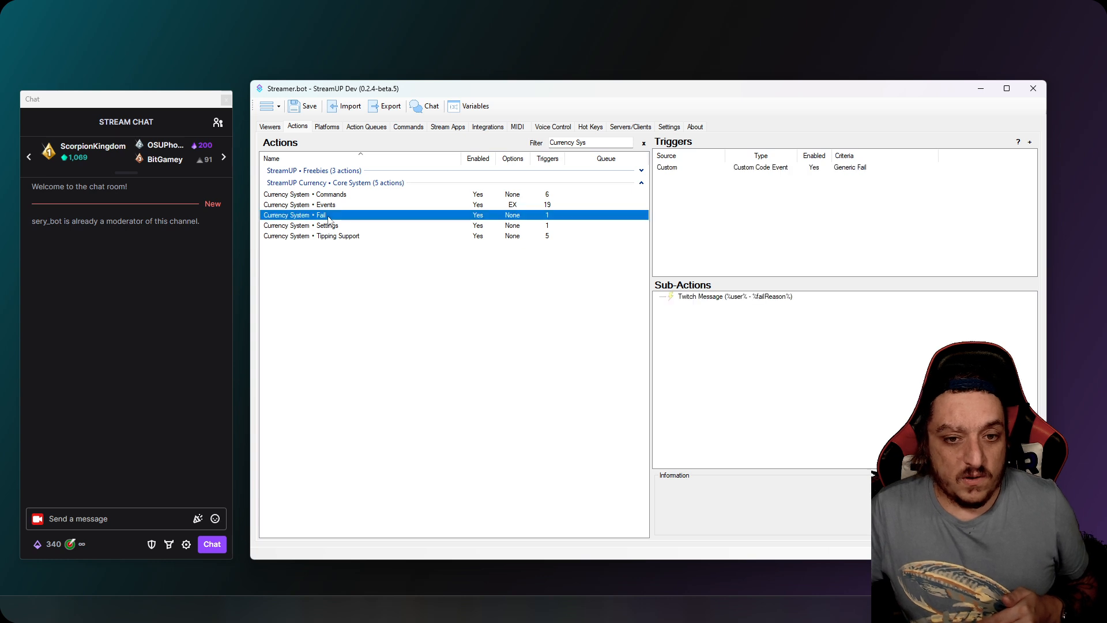
{"action": "left_click", "coordinate": [331, 226]}
{"action": "left_click", "coordinate": [330, 237]}
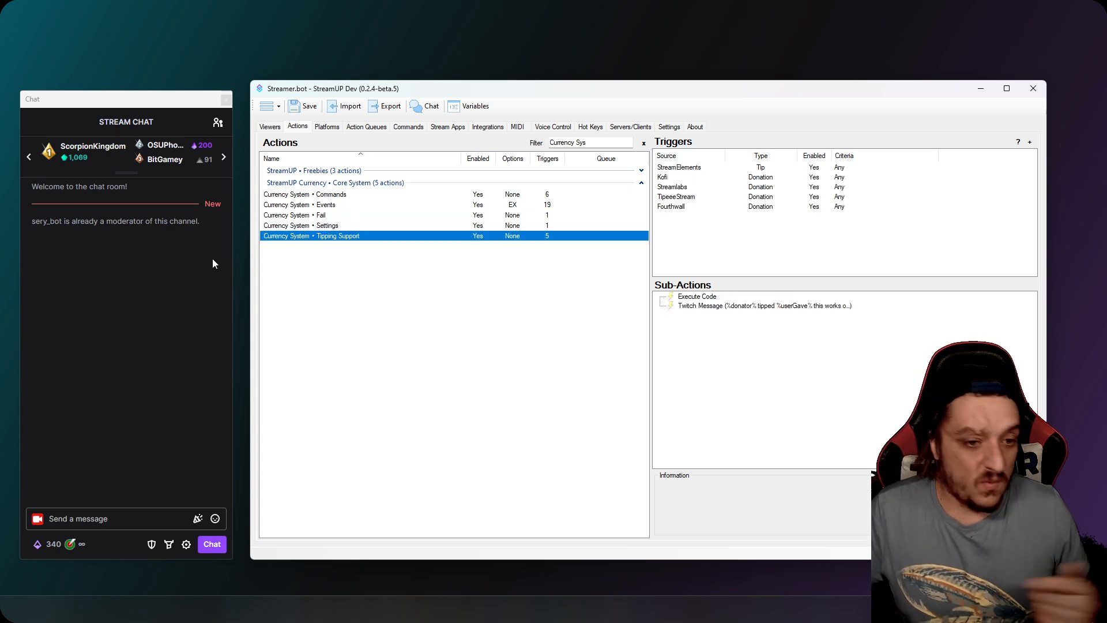
{"action": "left_click", "coordinate": [685, 177]}
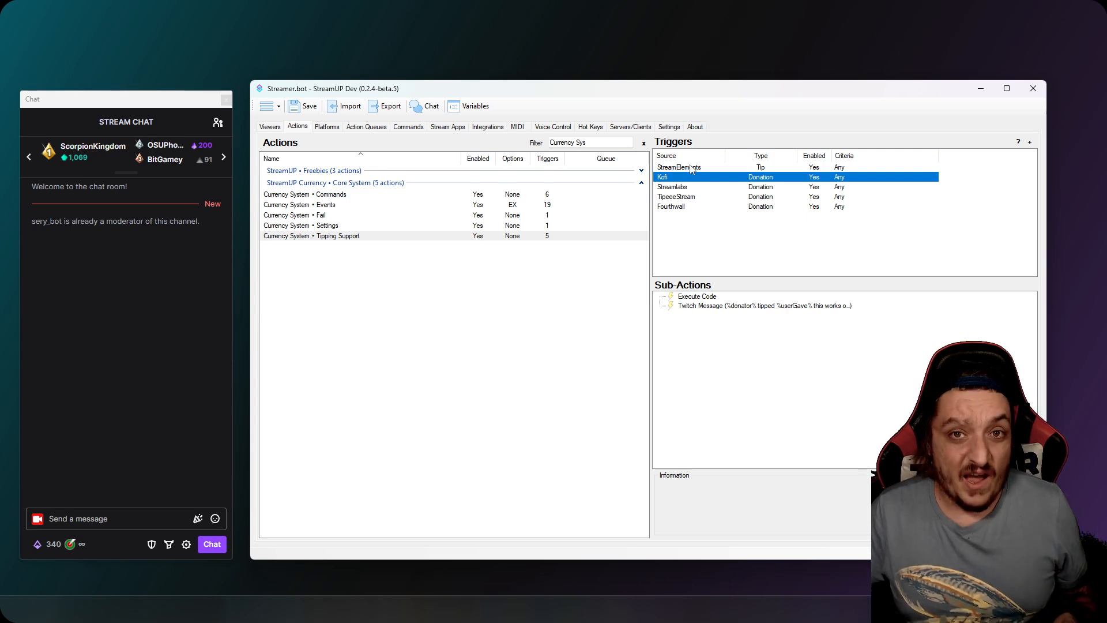
{"action": "left_click", "coordinate": [690, 167]}
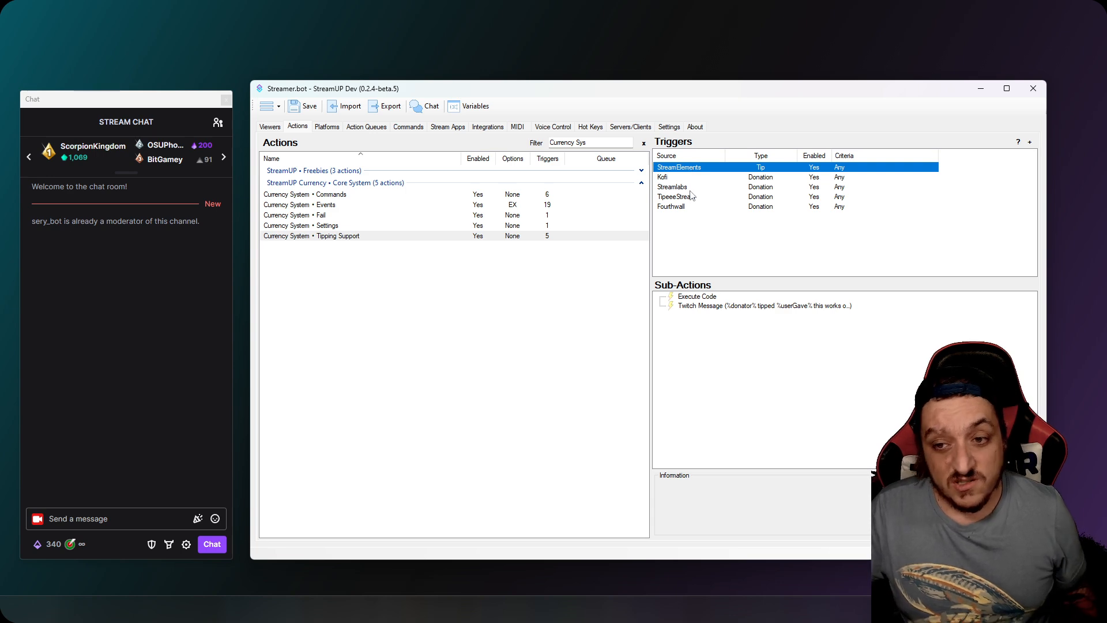
Test the Streamlabs Donation trigger of Tipping Support and check the required points in the resulting chat message.
{"action": "left_click", "coordinate": [691, 189]}
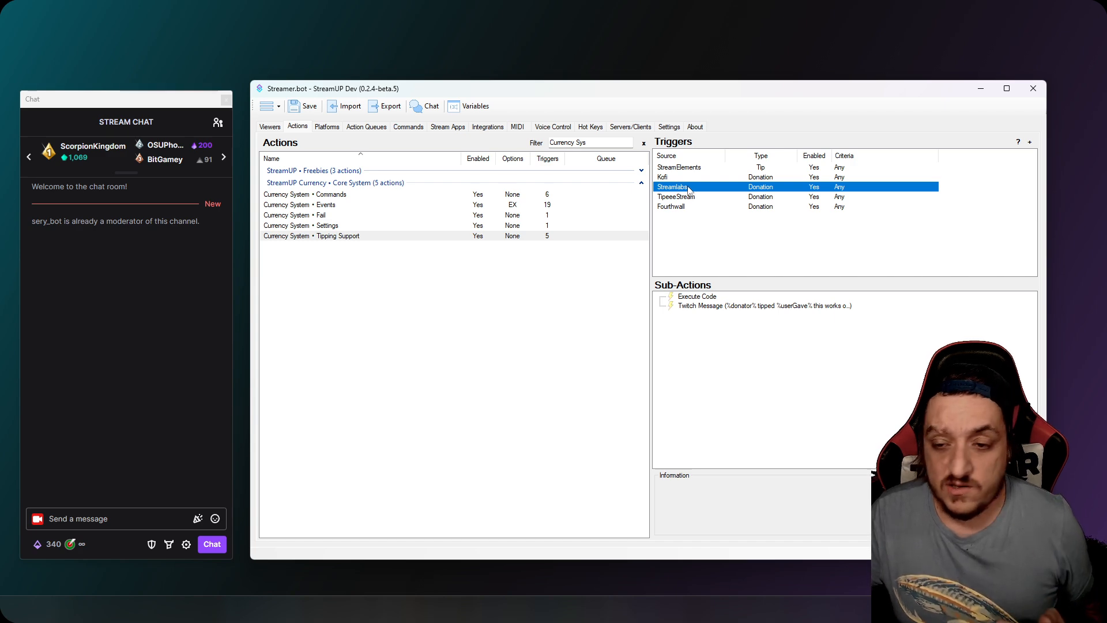
{"action": "right_click", "coordinate": [691, 189]}
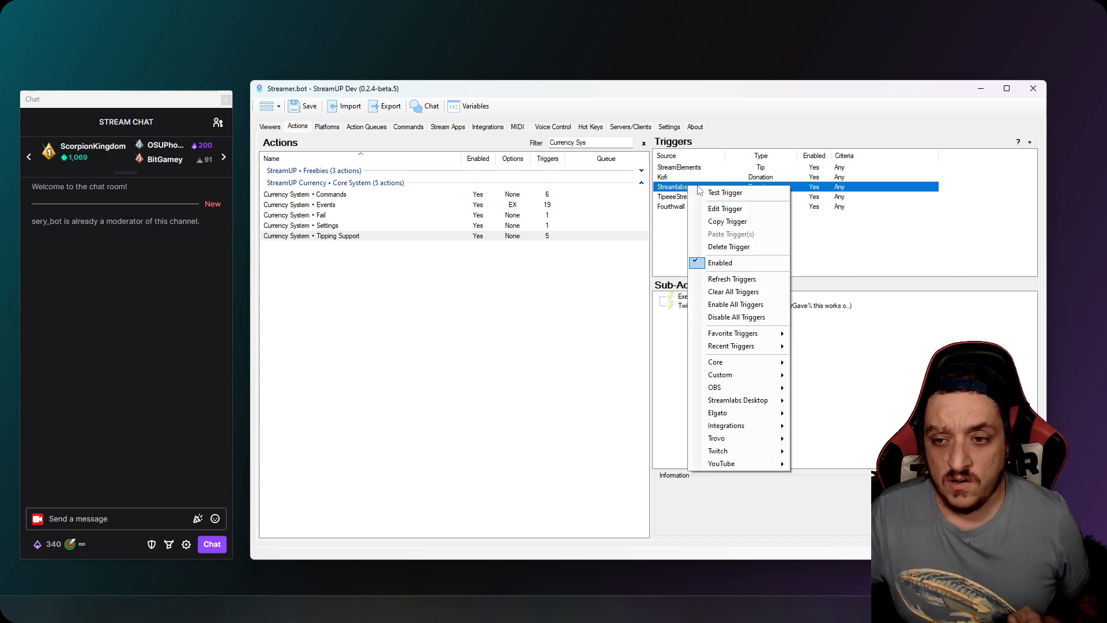
{"action": "key", "text": "Escape"}
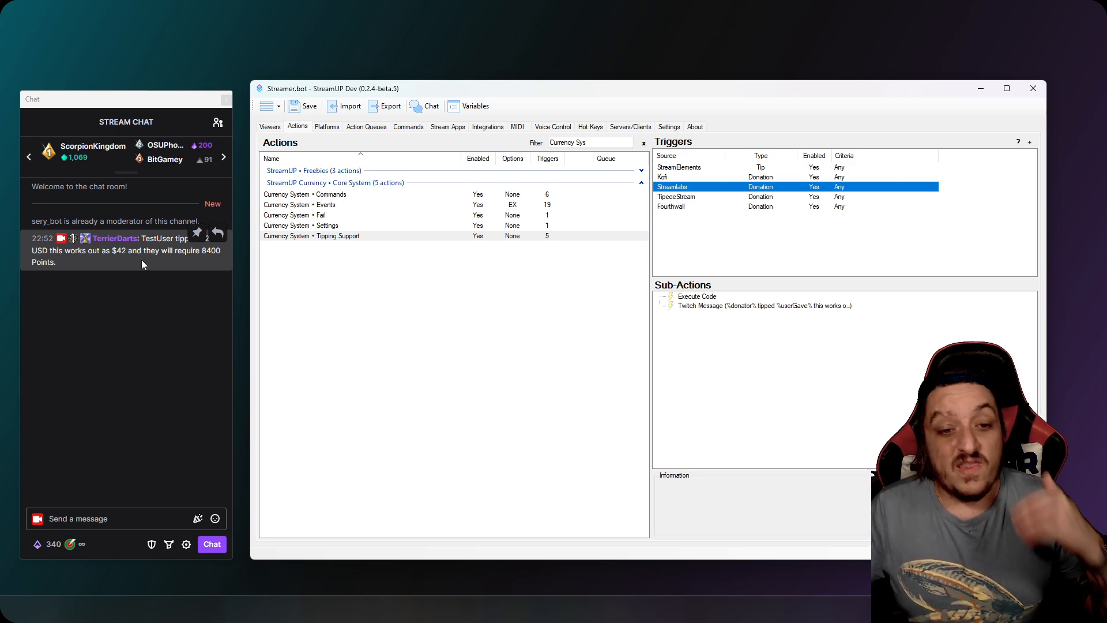
{"action": "left_click_drag", "start_coordinate": [200, 252], "coordinate": [216, 253]}
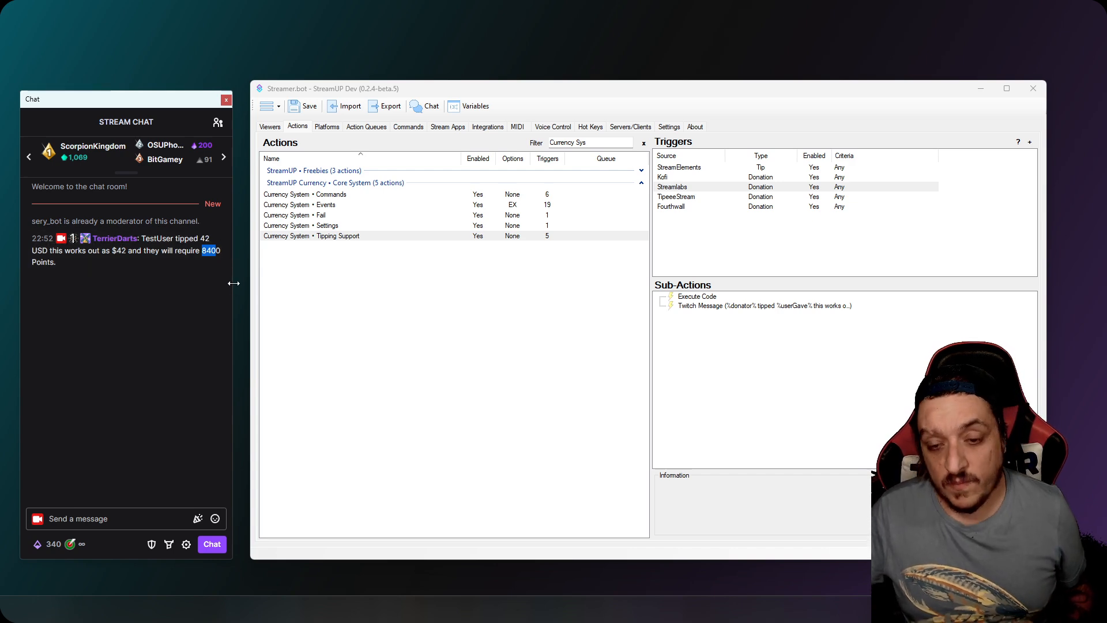
Inspect the Twitch Message sub-action of the Fail action and look over the Settings and Commands actions again.
{"action": "left_click", "coordinate": [332, 216]}
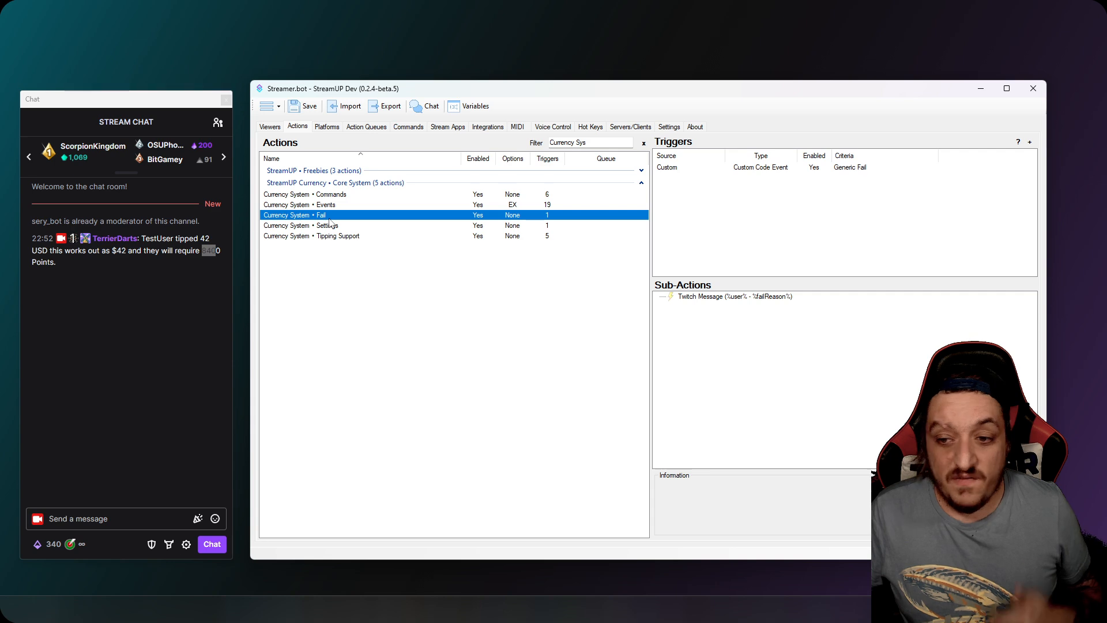
{"action": "left_click", "coordinate": [714, 297]}
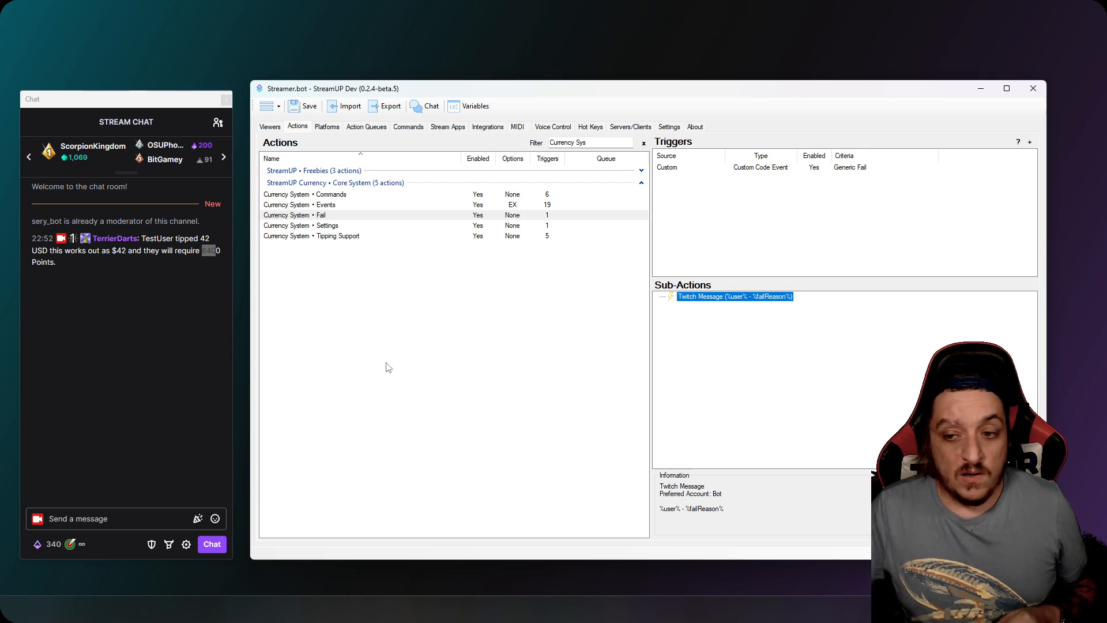
{"action": "left_click", "coordinate": [389, 367]}
{"action": "left_click", "coordinate": [339, 226]}
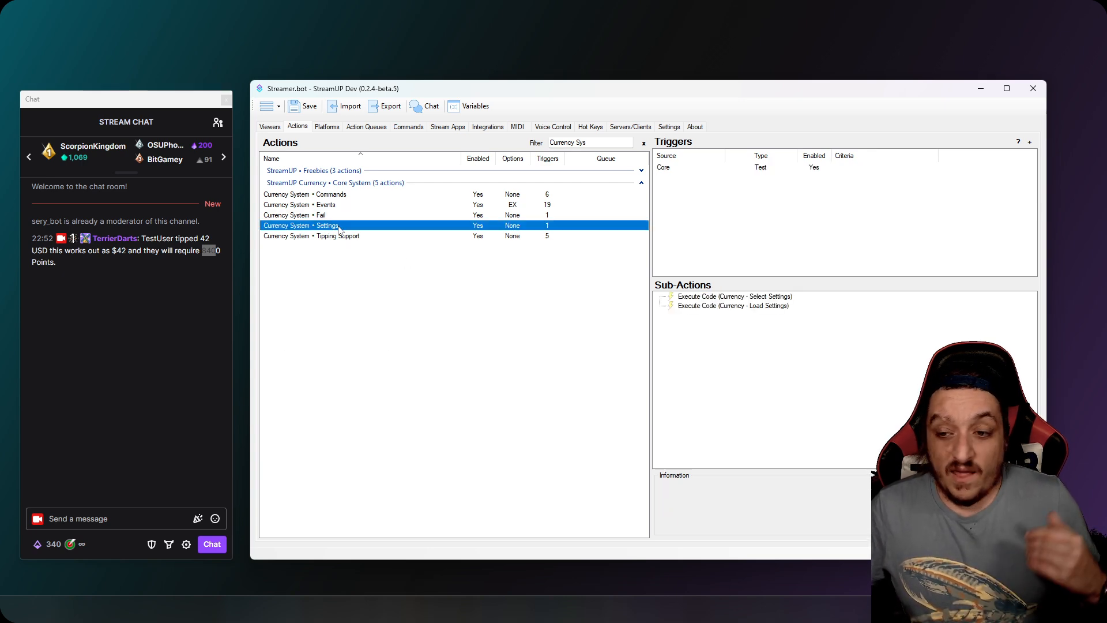
{"action": "left_click", "coordinate": [344, 196]}
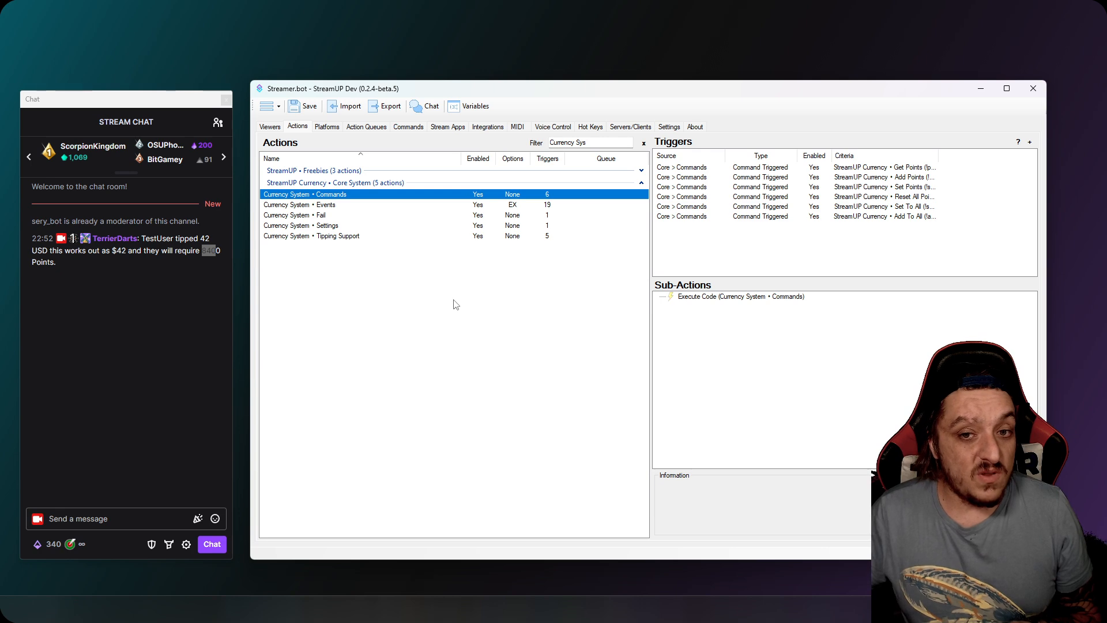
Look up a Twitch viewer's stored points among the persisted user globals and close the global variables.
{"action": "left_click", "coordinate": [464, 108]}
{"action": "left_click", "coordinate": [285, 131]}
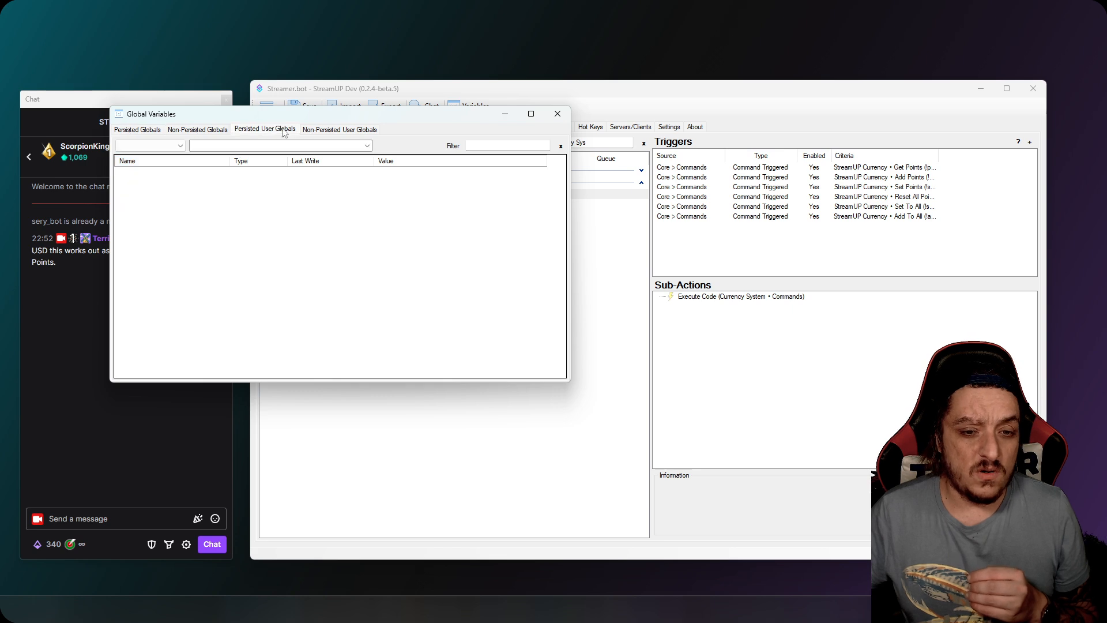
{"action": "left_click", "coordinate": [323, 128]}
{"action": "left_click", "coordinate": [281, 126]}
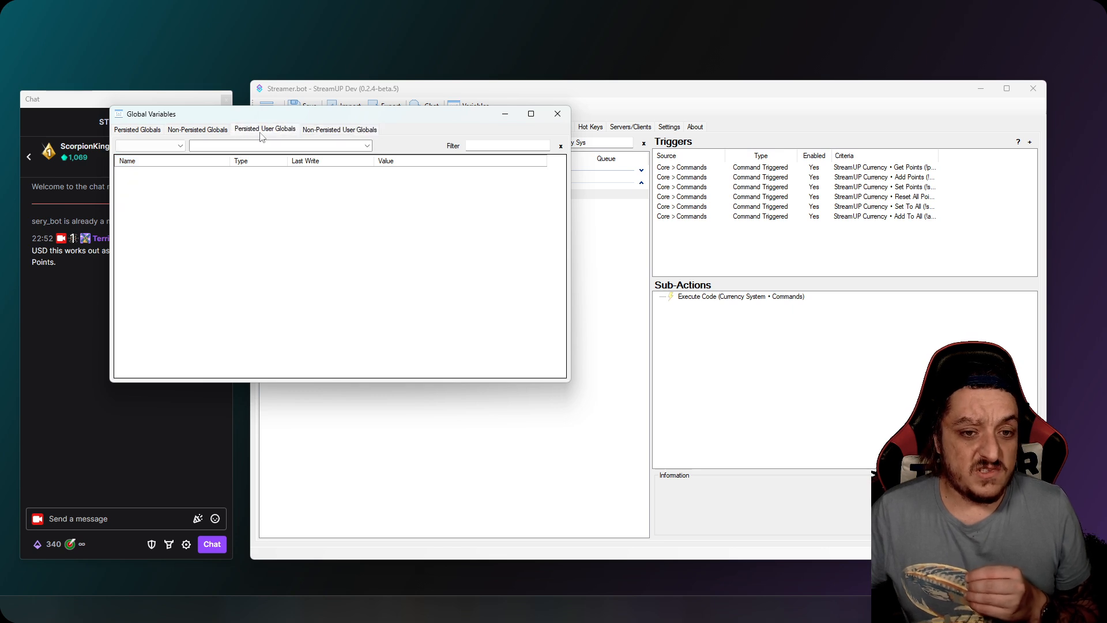
{"action": "left_click", "coordinate": [183, 151]}
{"action": "left_click", "coordinate": [162, 160]}
{"action": "left_click", "coordinate": [354, 143]}
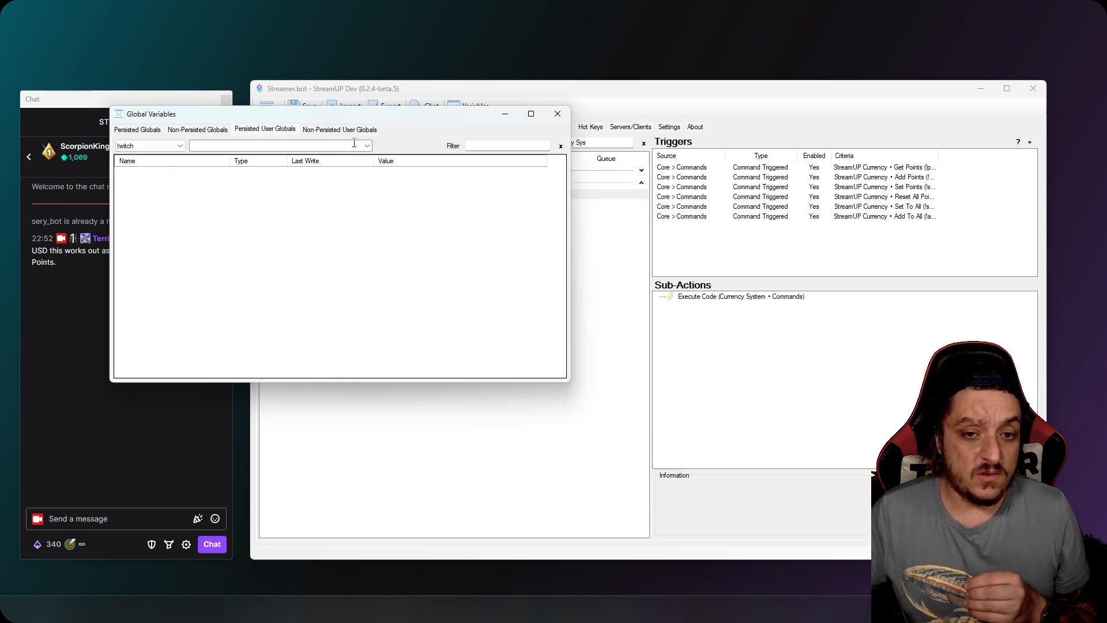
{"action": "left_click", "coordinate": [366, 145]}
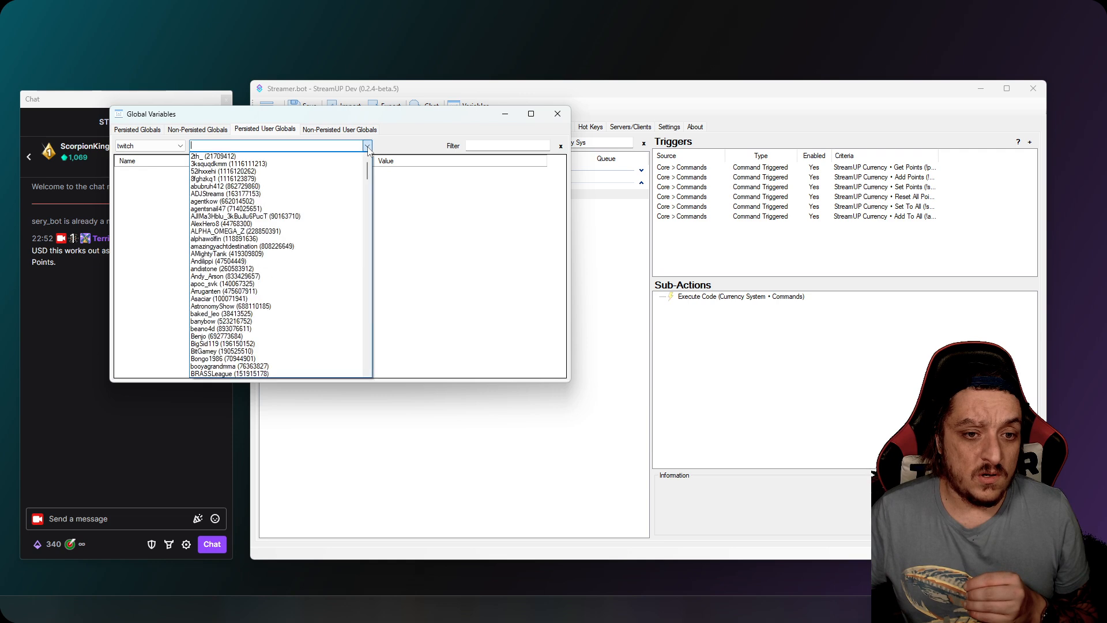
{"action": "left_click", "coordinate": [234, 263]}
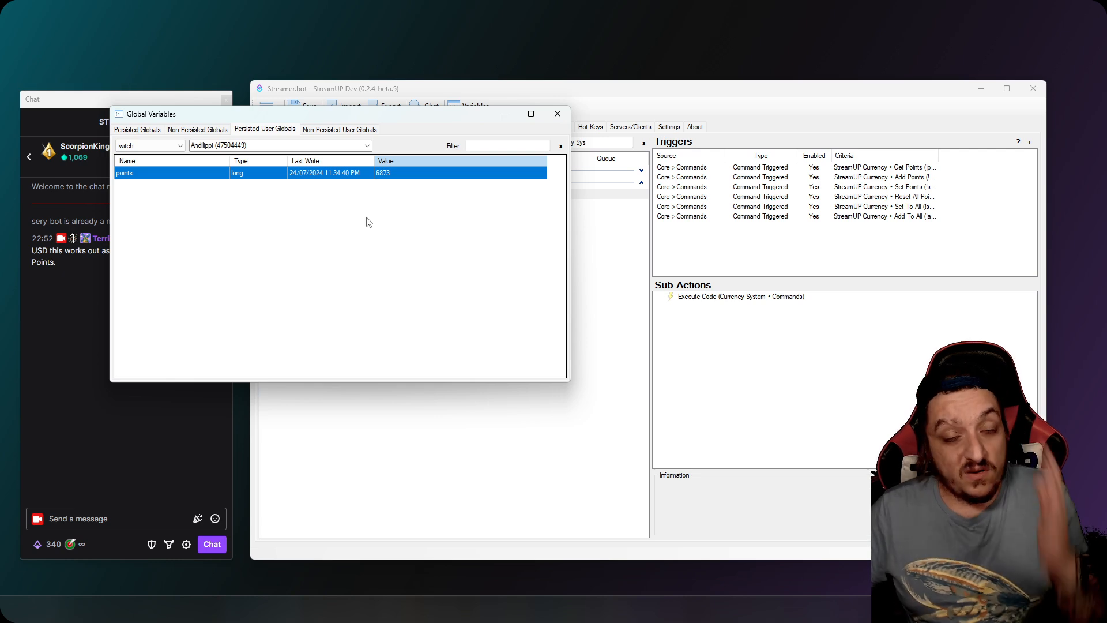
{"action": "left_click", "coordinate": [557, 115]}
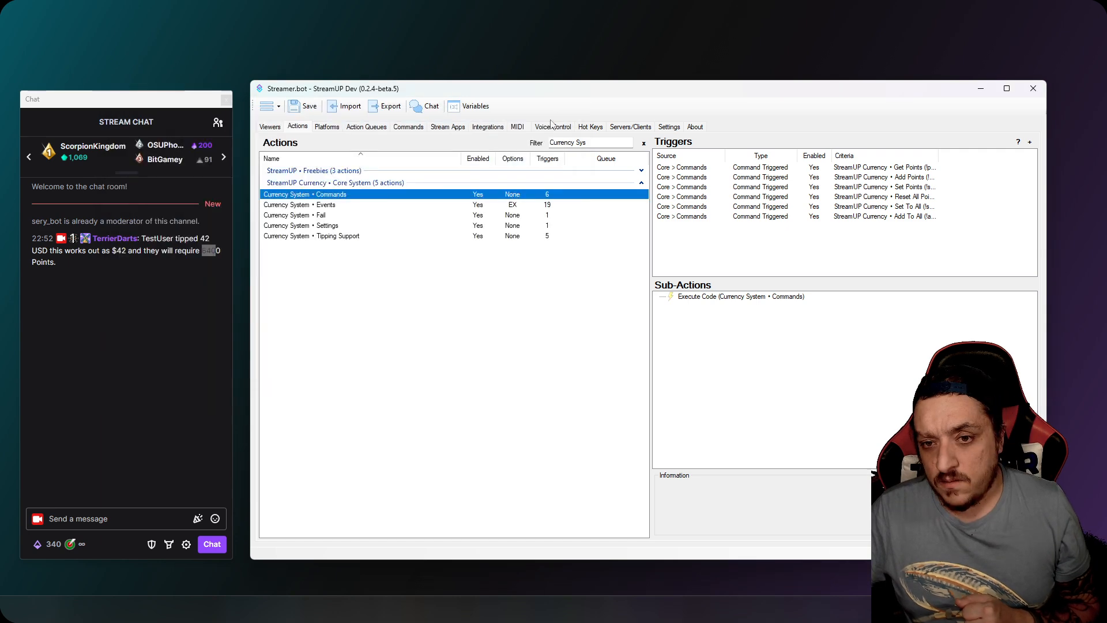